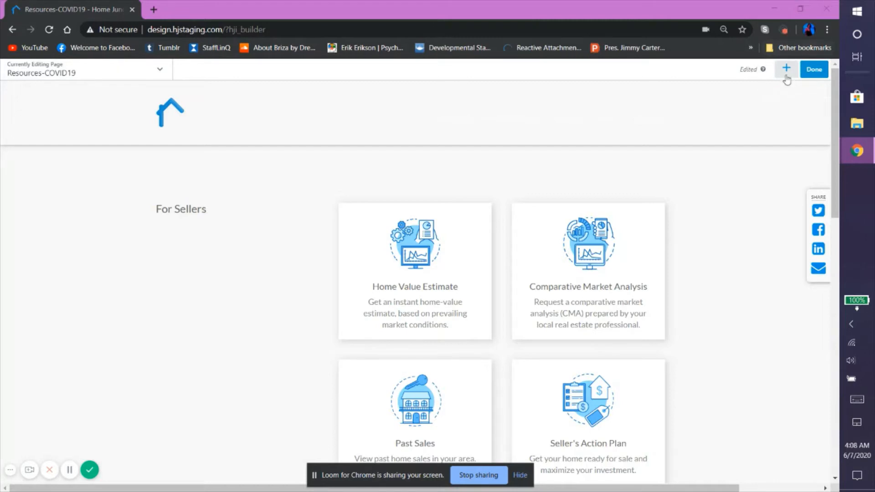
Add a one-column row at the top of the page, above the For Sellers section
{"action": "left_click", "coordinate": [786, 69]}
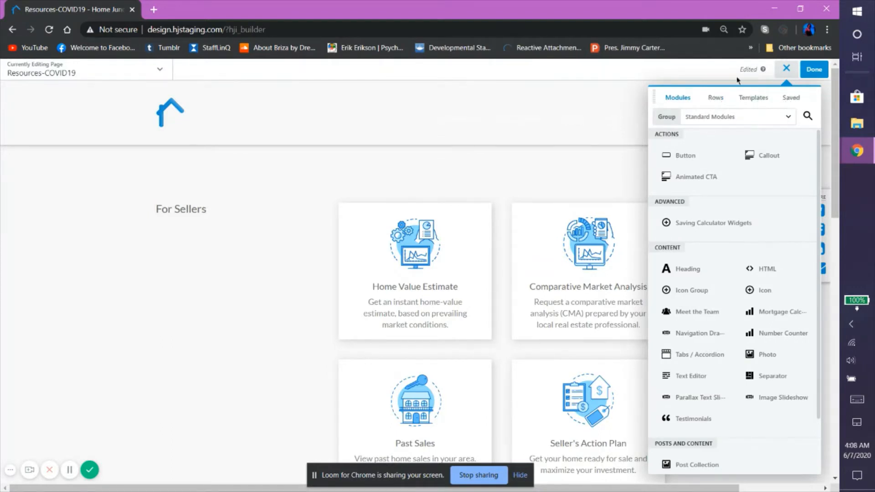
{"action": "left_click", "coordinate": [714, 98]}
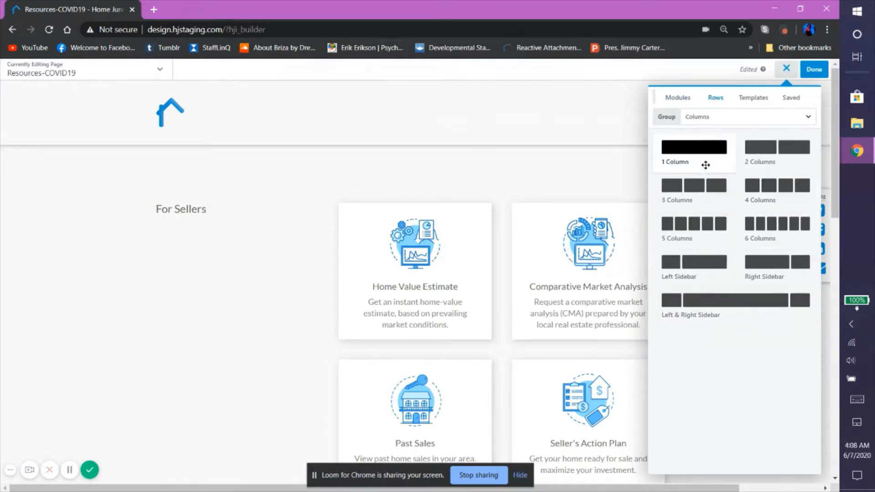
{"action": "left_click_drag", "start_coordinate": [694, 145], "coordinate": [459, 171]}
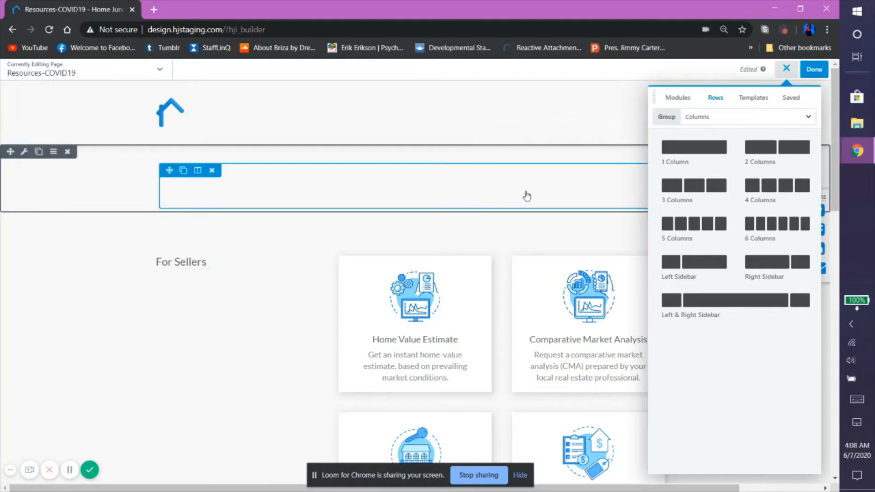
Place a Photo module in the new row using the HomeJunction logo logo500.png from the media library, and save it
{"action": "left_click", "coordinate": [679, 98]}
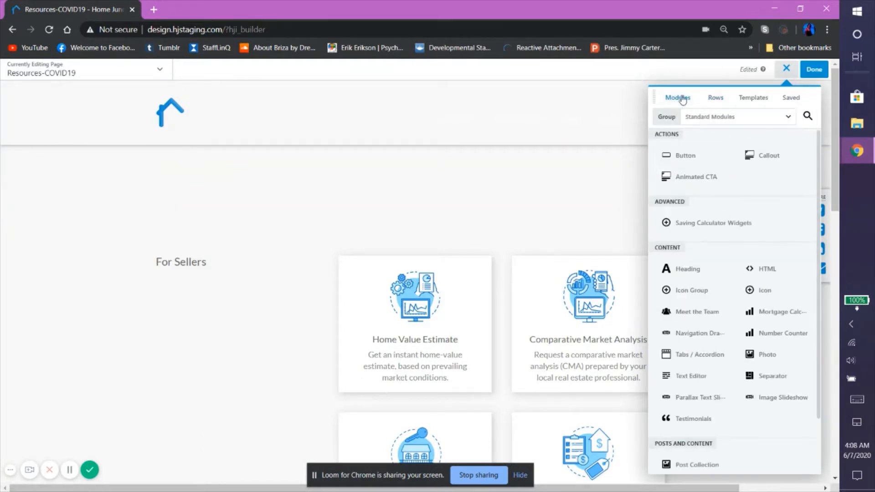
{"action": "left_click_drag", "start_coordinate": [781, 353], "coordinate": [436, 191]}
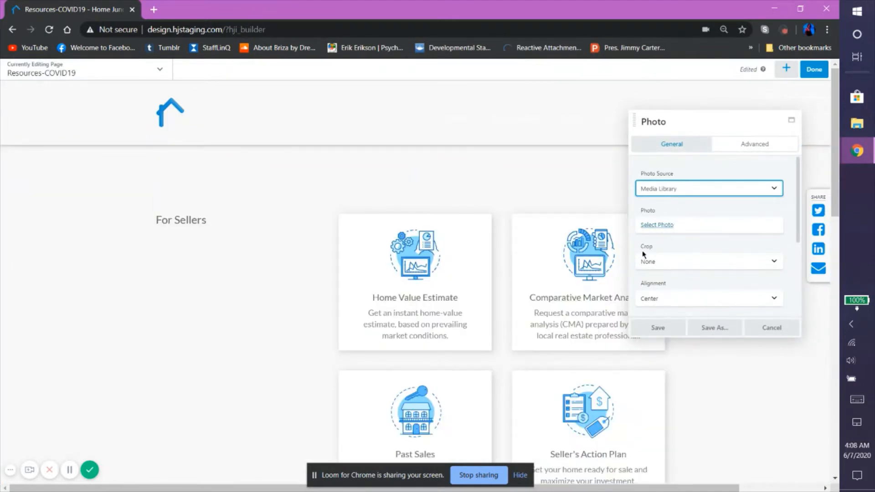
{"action": "left_click", "coordinate": [656, 225]}
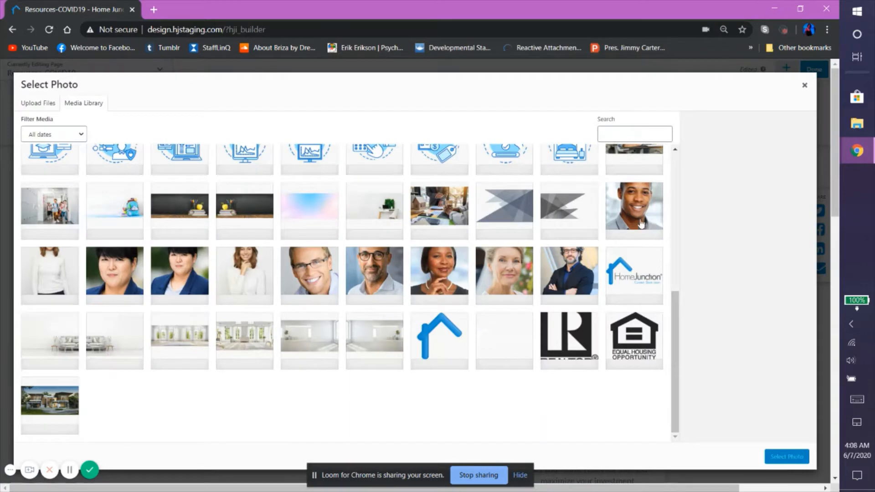
{"action": "left_click", "coordinate": [625, 273]}
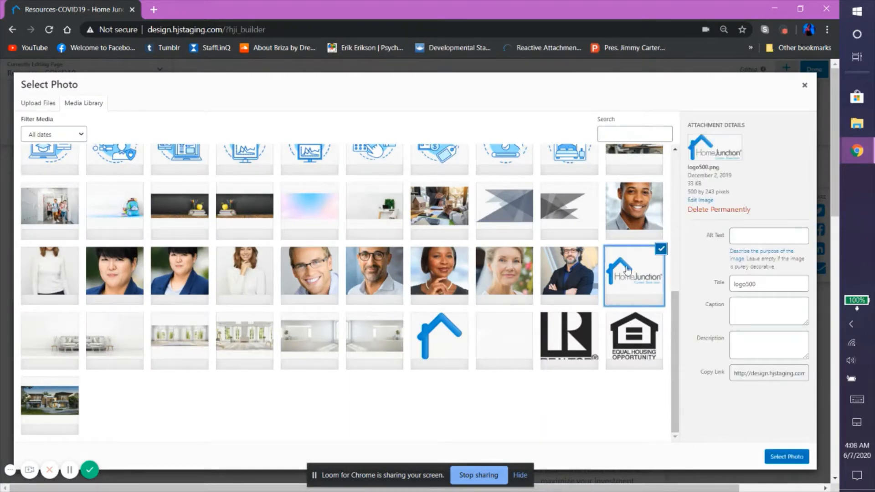
{"action": "left_click", "coordinate": [788, 456]}
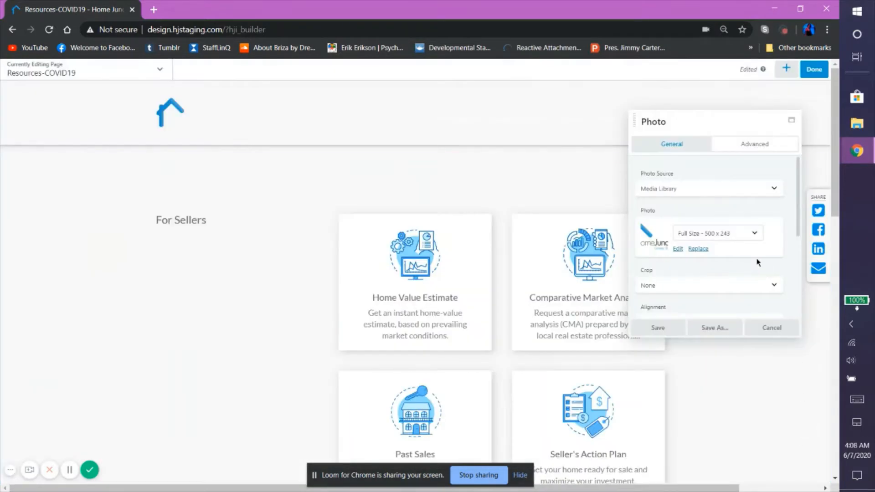
{"action": "left_click", "coordinate": [673, 328]}
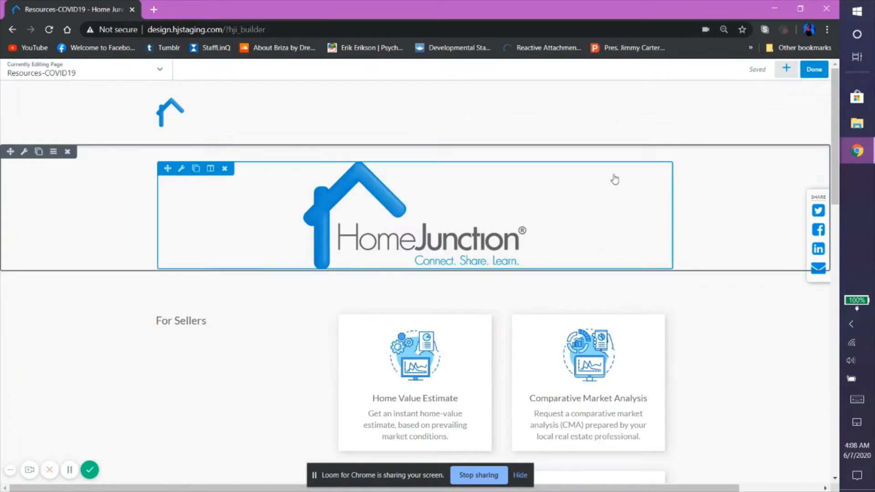
Add a Heading module above the logo with the text "Home Junction" and save it
{"action": "left_click", "coordinate": [781, 72]}
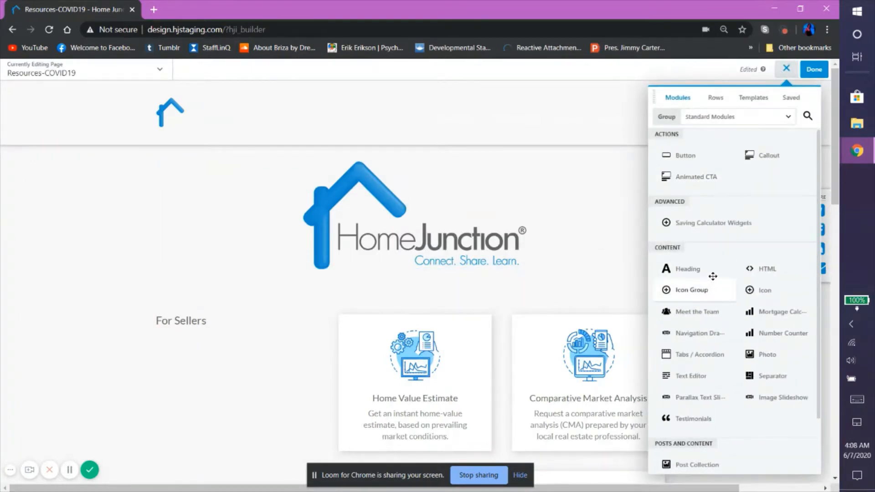
{"action": "left_click_drag", "start_coordinate": [709, 267], "coordinate": [418, 189]}
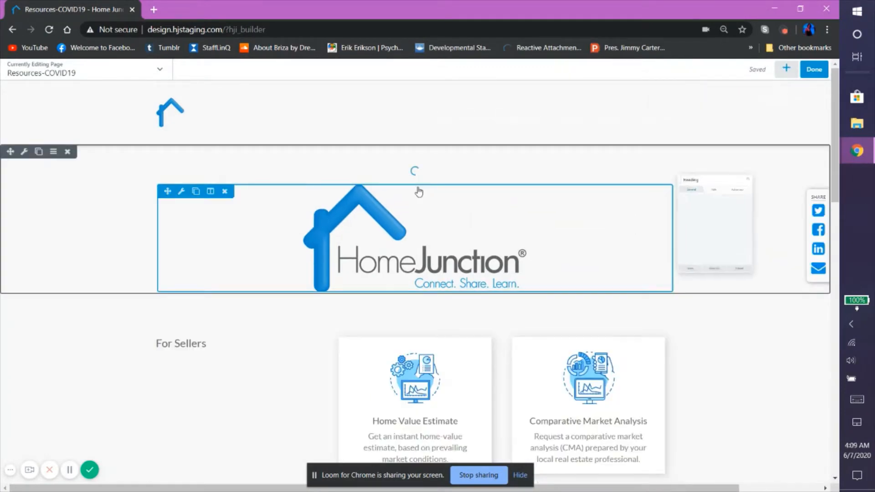
{"action": "left_click", "coordinate": [672, 190]}
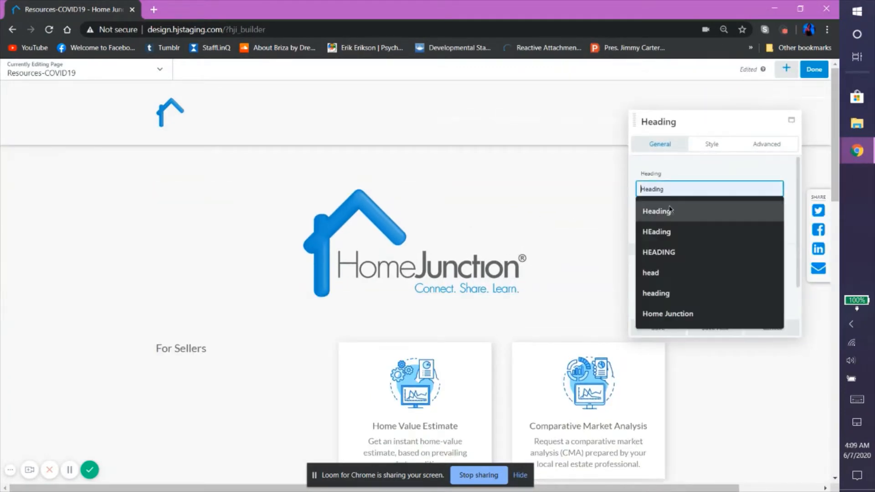
{"action": "left_click", "coordinate": [692, 314]}
{"action": "left_click", "coordinate": [659, 327]}
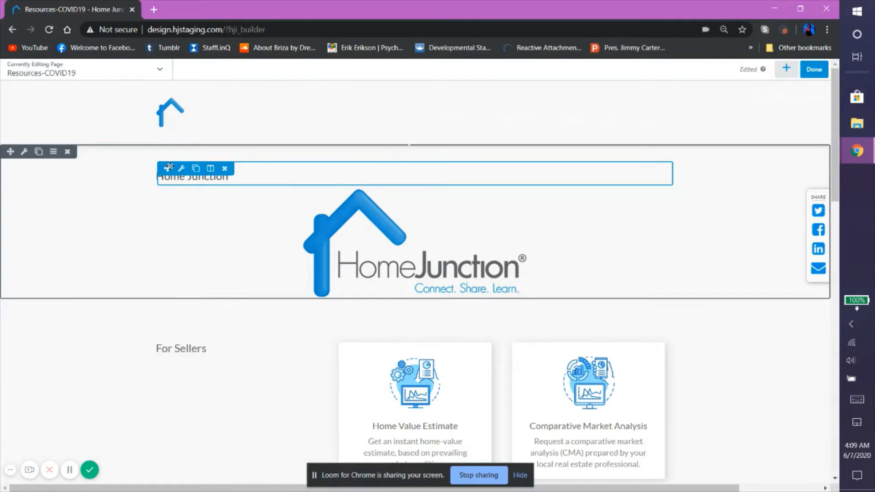
Move the Home Junction heading into its own column to the left of the logo, and duplicate the logo photo
{"action": "left_click_drag", "start_coordinate": [166, 168], "coordinate": [148, 217]}
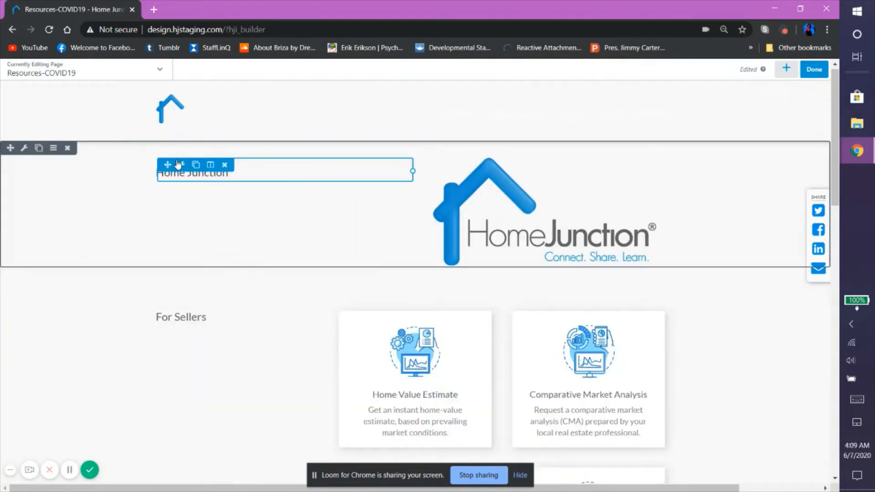
{"action": "left_click", "coordinate": [179, 164]}
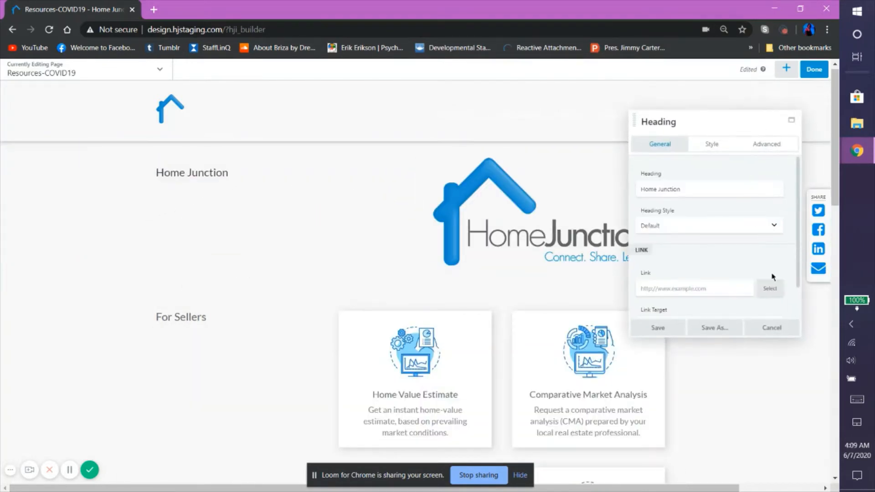
{"action": "left_click", "coordinate": [772, 327]}
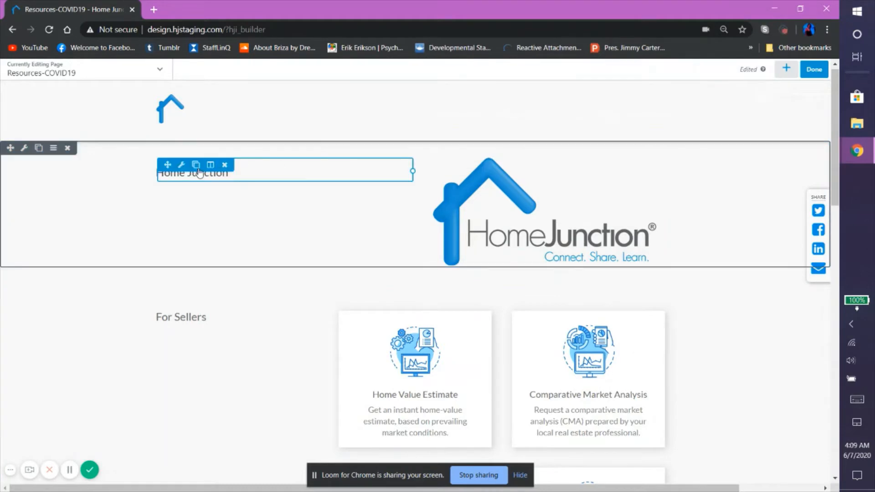
{"action": "left_click", "coordinate": [457, 166]}
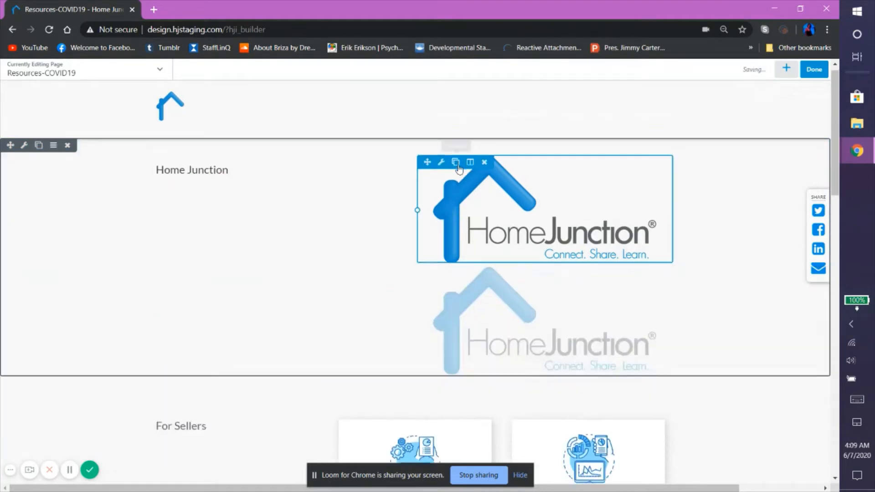
{"action": "scroll", "coordinate": [497, 157], "scroll_direction": "up", "scroll_amount": 4}
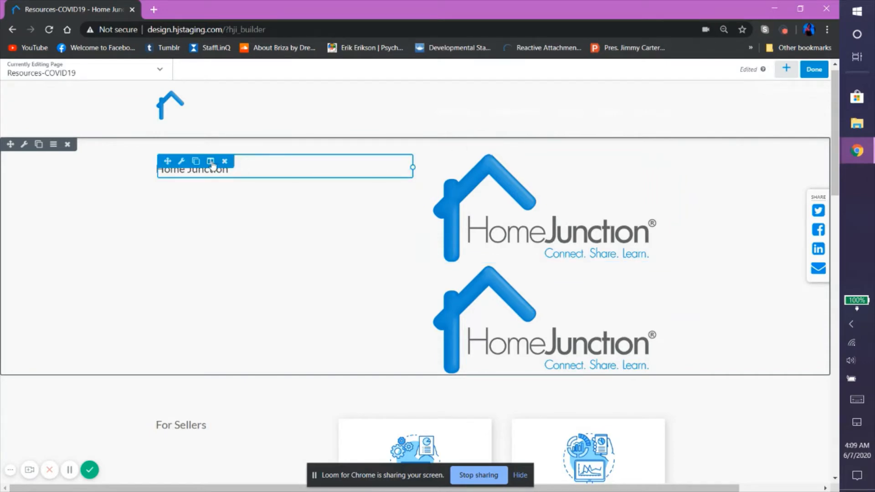
Set the width of the column containing the Home Junction heading to 55%
{"action": "left_click", "coordinate": [211, 163]}
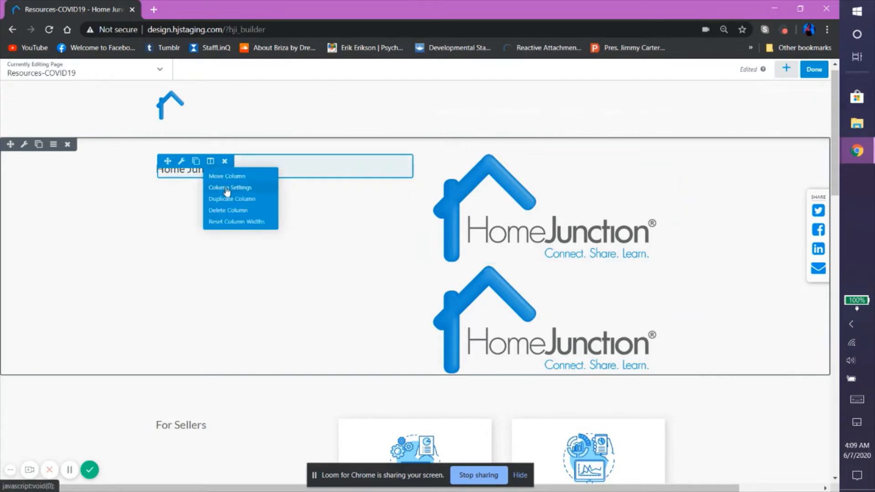
{"action": "left_click", "coordinate": [227, 189]}
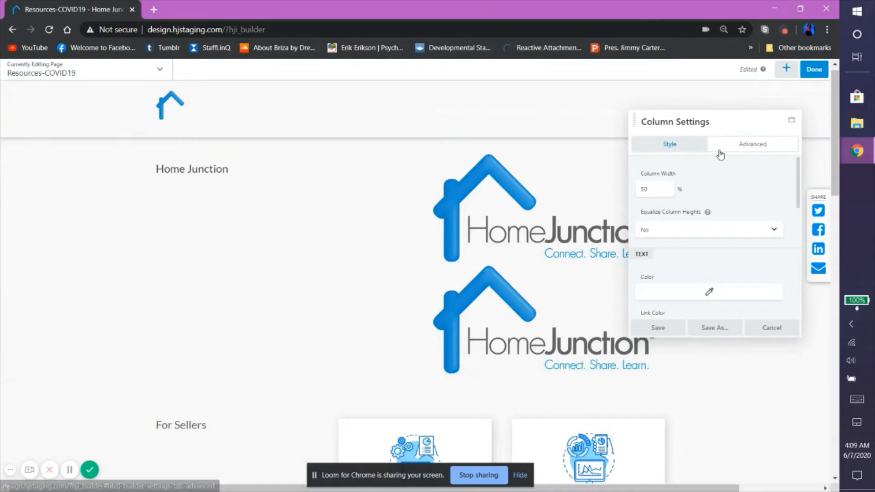
{"action": "left_click", "coordinate": [663, 191]}
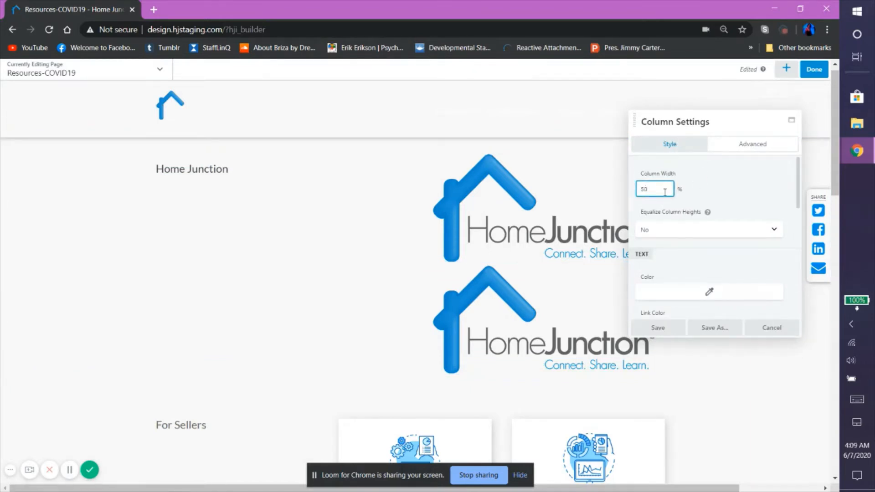
{"action": "key", "text": "BackSpace"}
{"action": "type", "text": "5"}
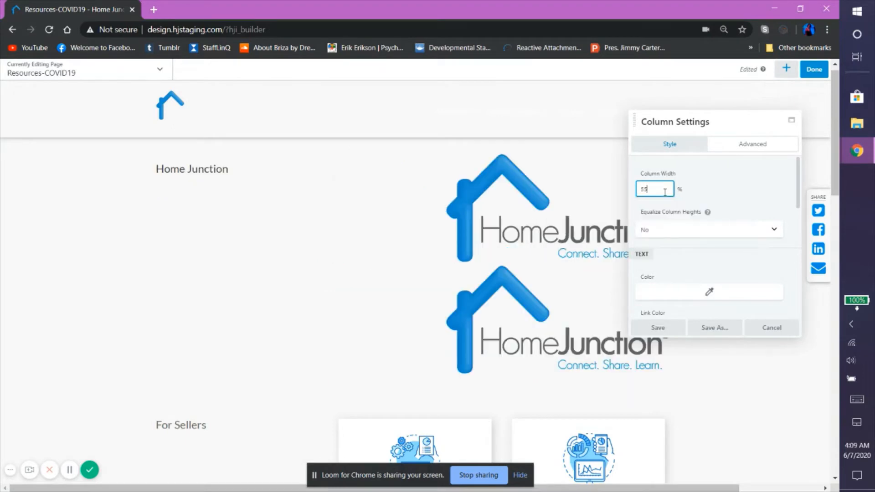
{"action": "left_click", "coordinate": [723, 191]}
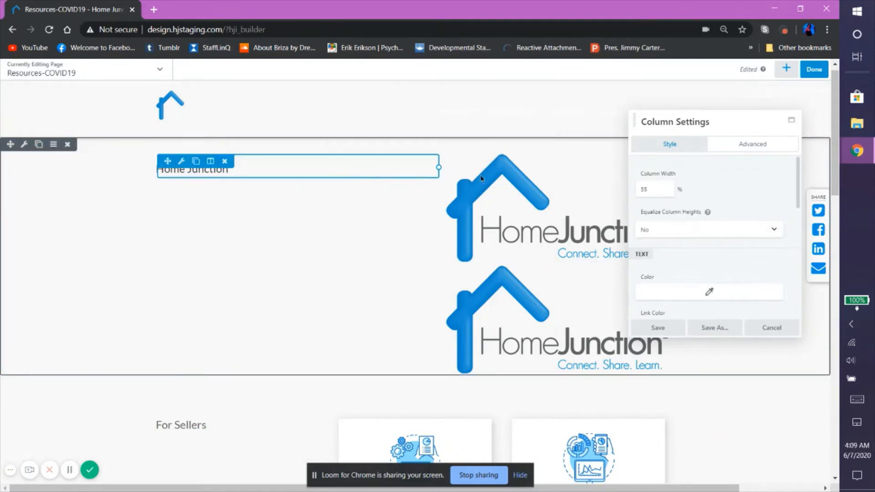
Set Equalize Column Heights to Yes and Content Alignment to Center for the heading column
{"action": "left_click", "coordinate": [690, 233]}
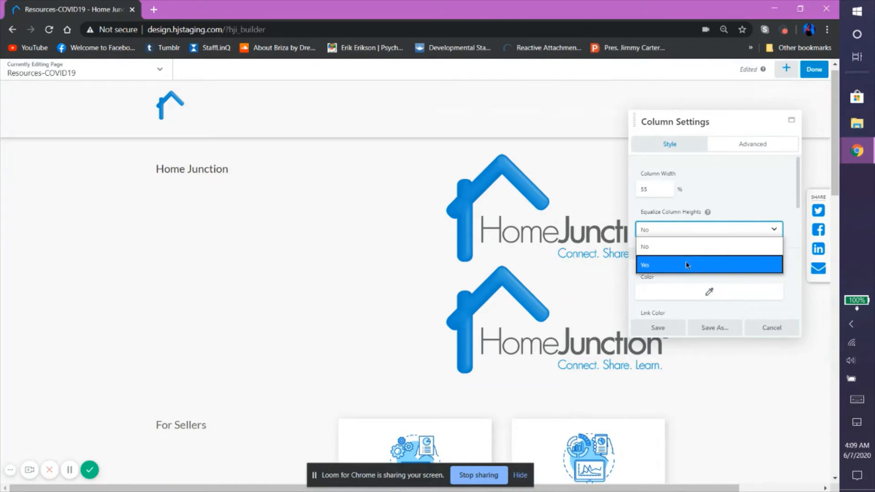
{"action": "left_click", "coordinate": [685, 263]}
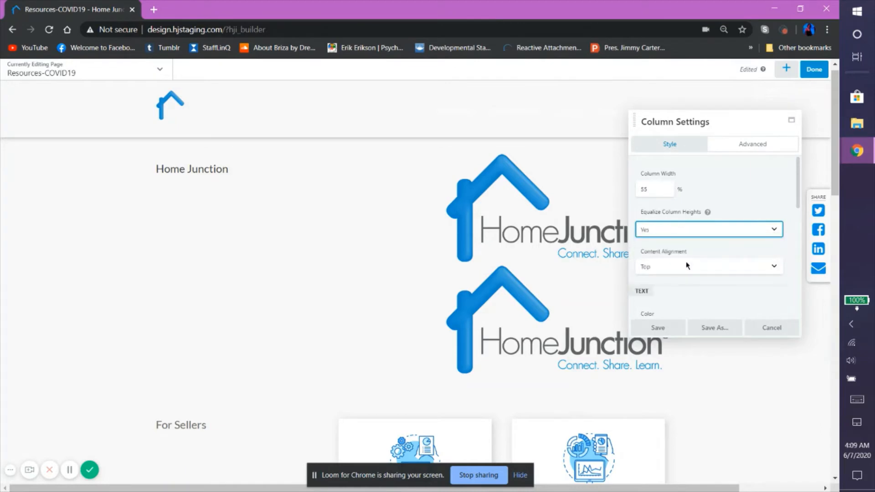
{"action": "left_click", "coordinate": [709, 271]}
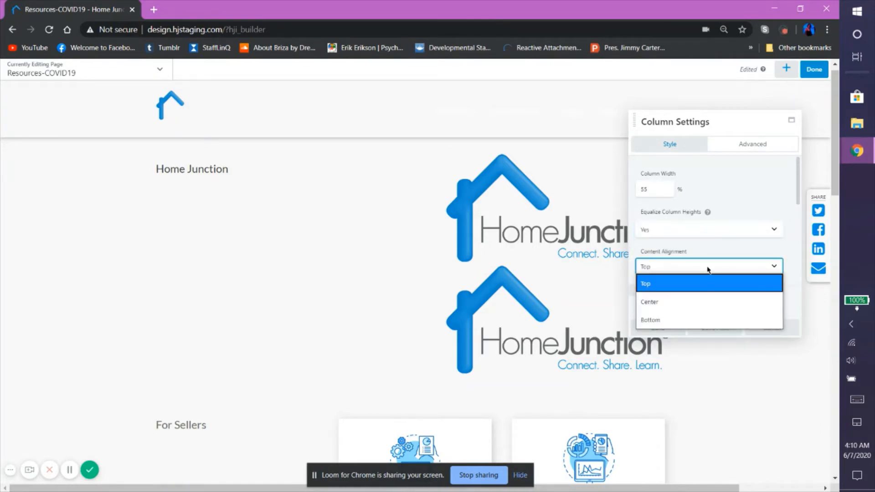
{"action": "left_click", "coordinate": [700, 298]}
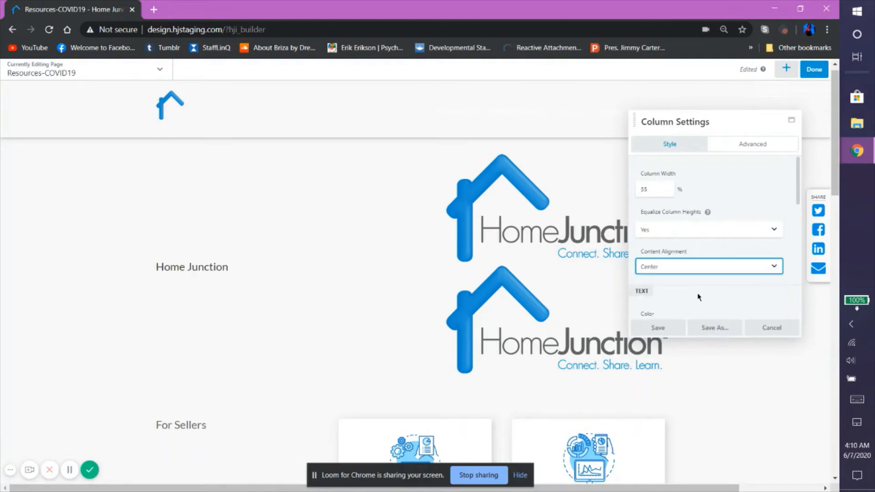
Try the Bottom and Top content alignments on the heading column and return it to Center
{"action": "left_click", "coordinate": [694, 270]}
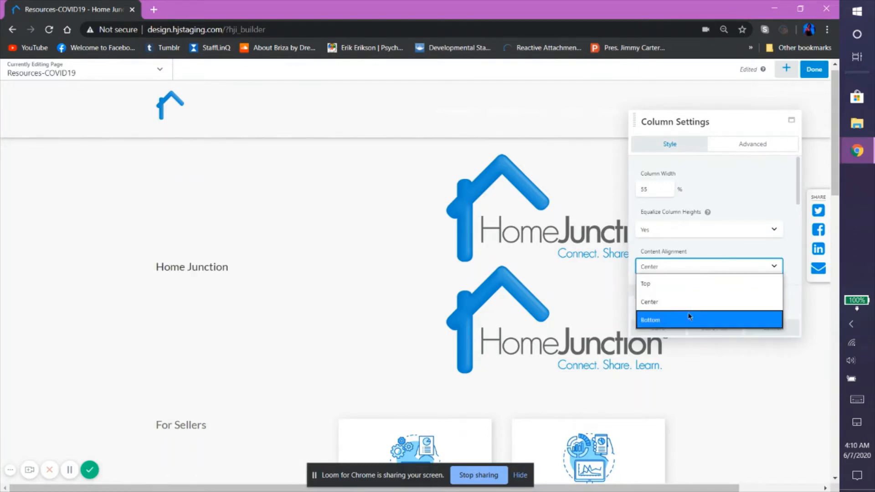
{"action": "left_click", "coordinate": [689, 319]}
{"action": "left_click", "coordinate": [686, 268]}
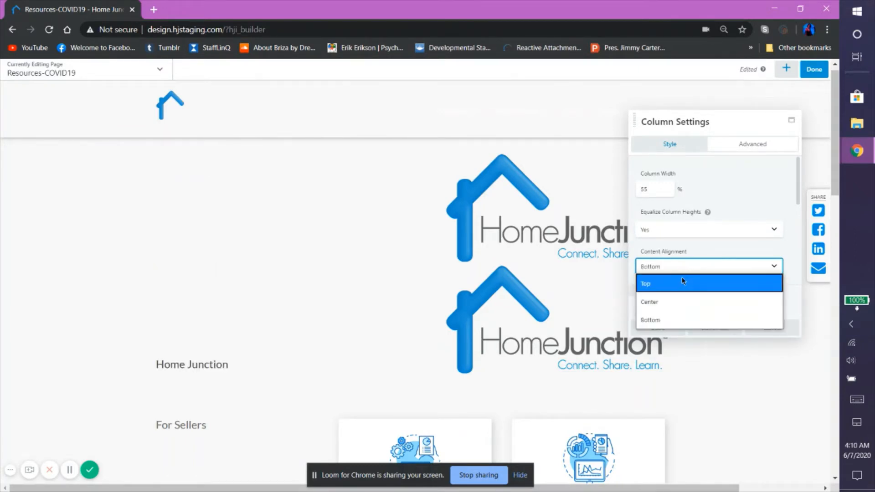
{"action": "left_click", "coordinate": [681, 277]}
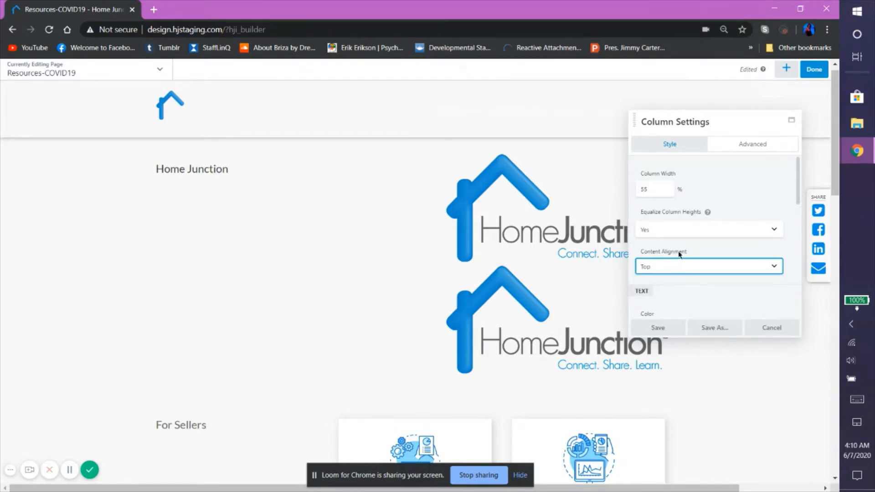
{"action": "left_click", "coordinate": [680, 267]}
{"action": "left_click", "coordinate": [690, 293]}
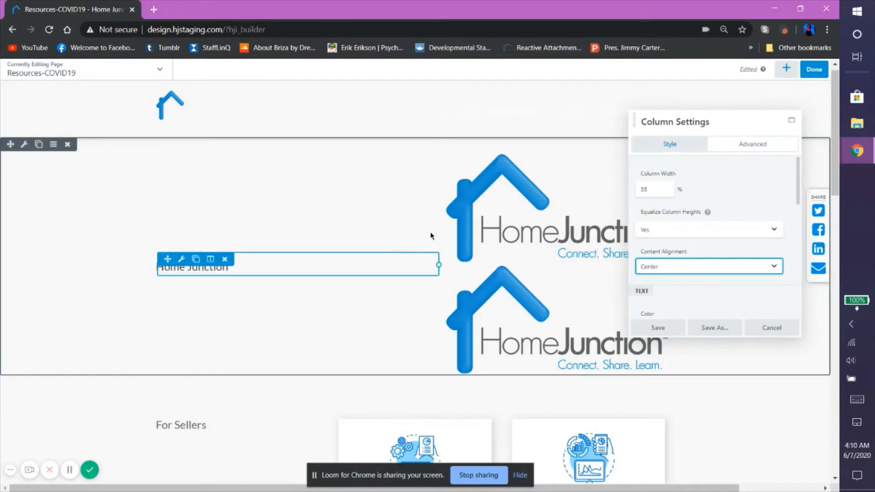
Set the Heading Color of the Home Junction heading's column to blue
{"action": "scroll", "coordinate": [682, 248], "scroll_direction": "down", "scroll_amount": 3}
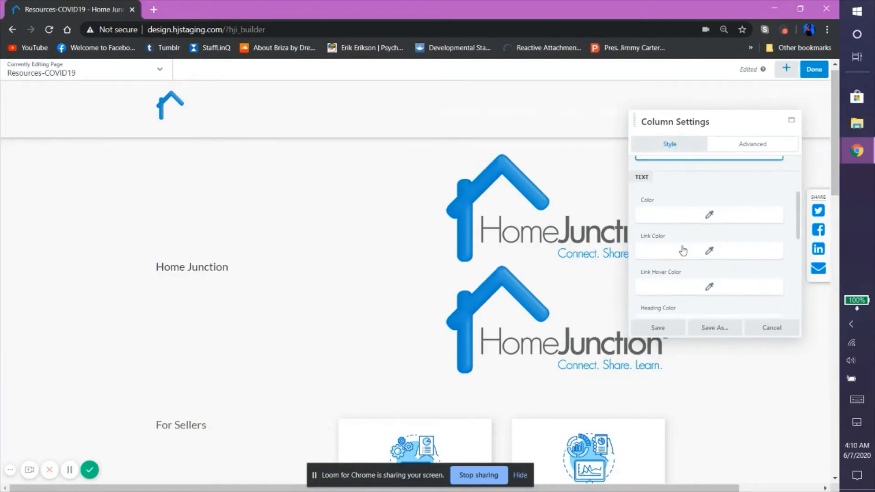
{"action": "scroll", "coordinate": [683, 250], "scroll_direction": "down", "scroll_amount": 1}
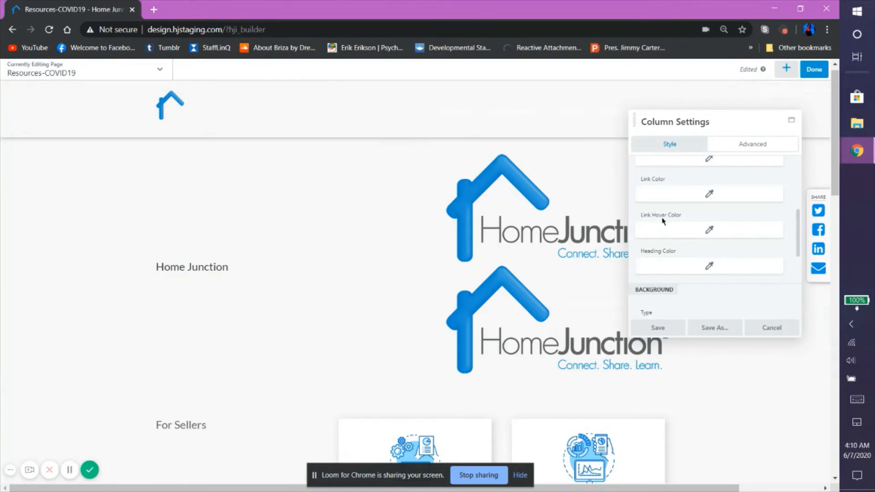
{"action": "left_click", "coordinate": [695, 264]}
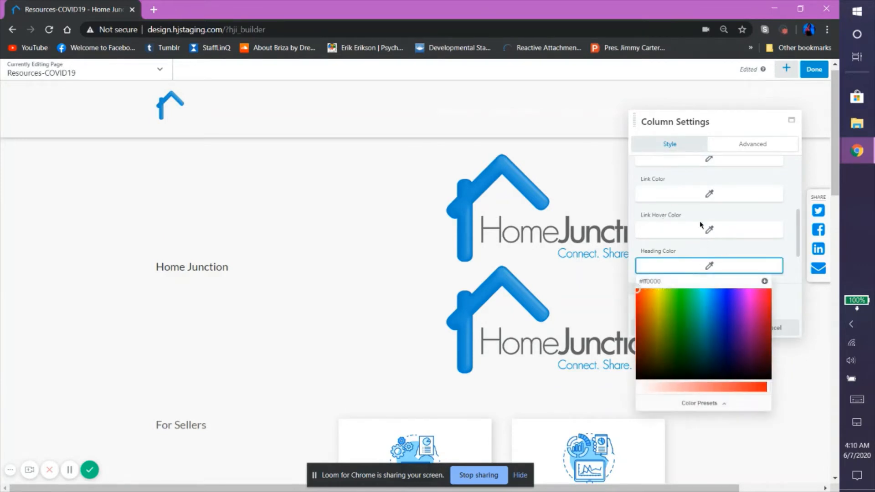
{"action": "left_click", "coordinate": [724, 297]}
{"action": "left_click", "coordinate": [775, 252]}
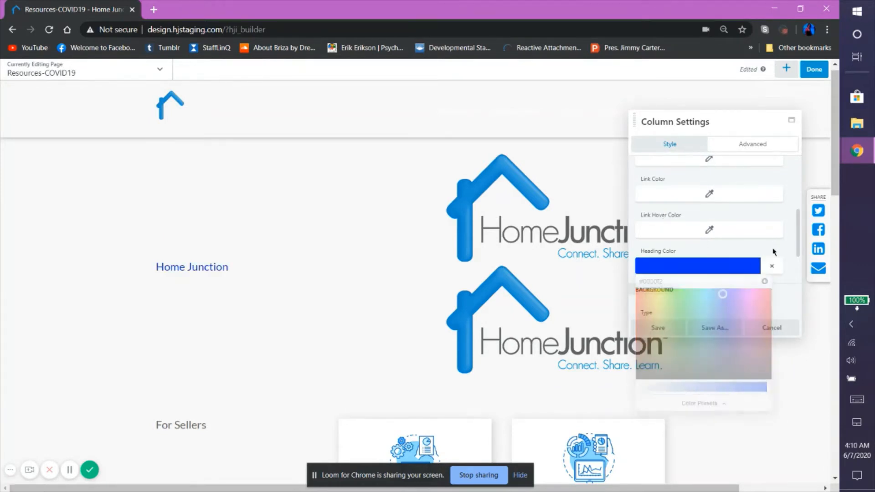
Try a green background color on the Home Junction heading's column, with the background type at Color
{"action": "scroll", "coordinate": [705, 252], "scroll_direction": "down", "scroll_amount": 2}
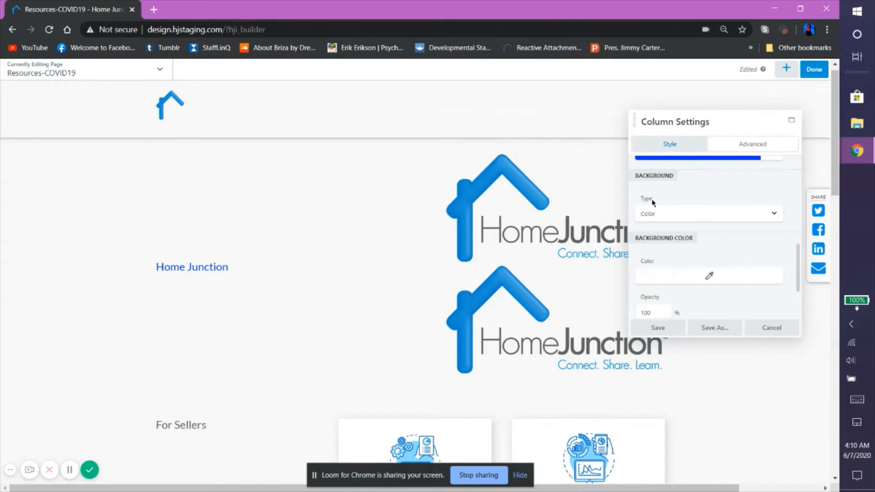
{"action": "left_click", "coordinate": [698, 223]}
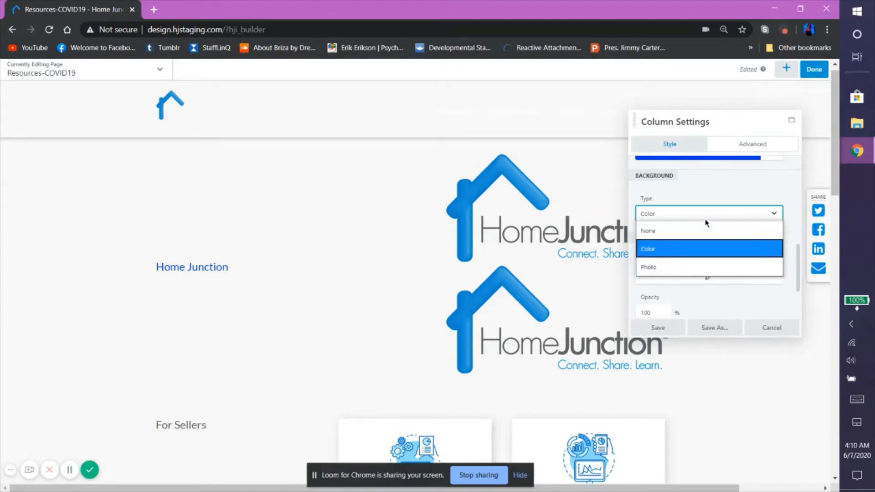
{"action": "left_click", "coordinate": [706, 252]}
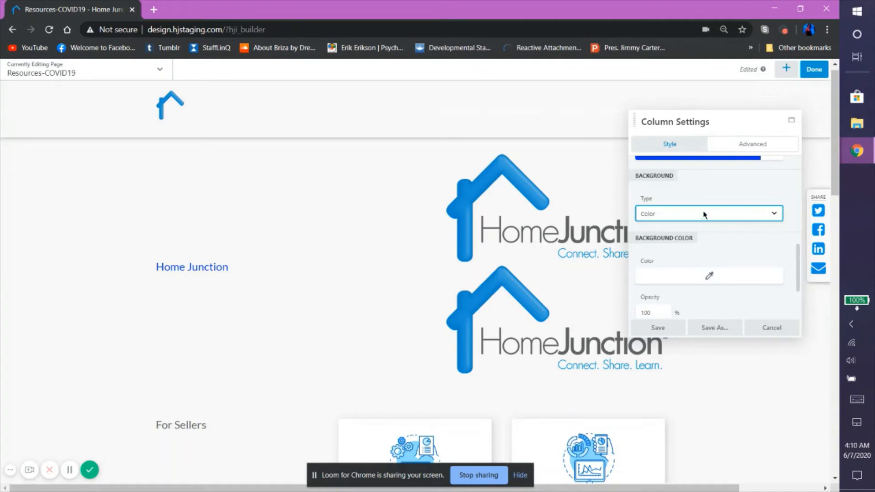
{"action": "scroll", "coordinate": [706, 217], "scroll_direction": "down", "scroll_amount": 1}
{"action": "scroll", "coordinate": [704, 214], "scroll_direction": "up", "scroll_amount": 1}
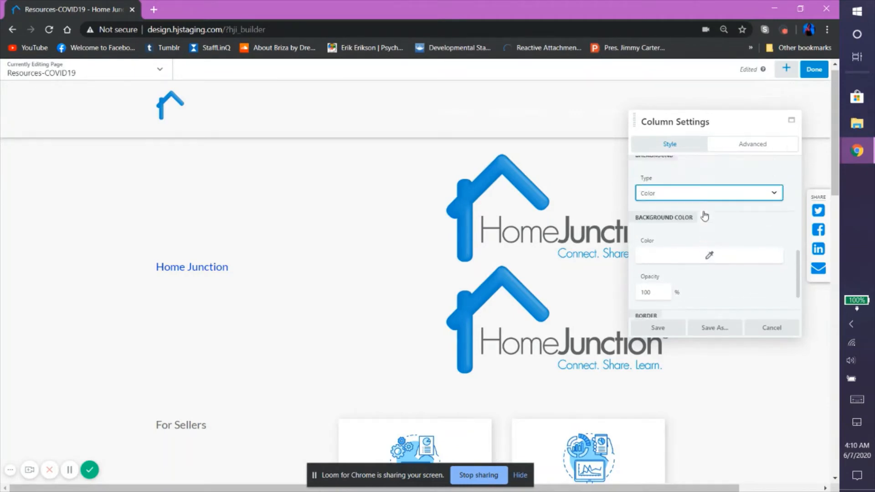
{"action": "scroll", "coordinate": [705, 216], "scroll_direction": "down", "scroll_amount": 1}
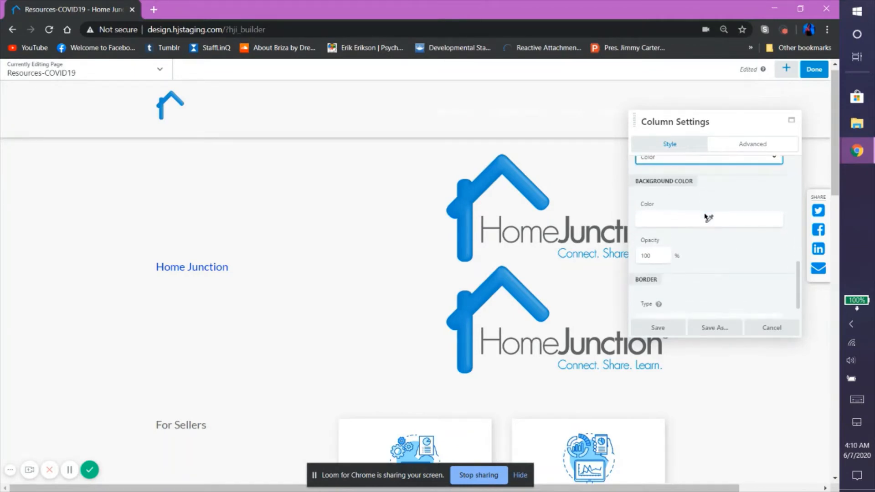
{"action": "left_click", "coordinate": [687, 225]}
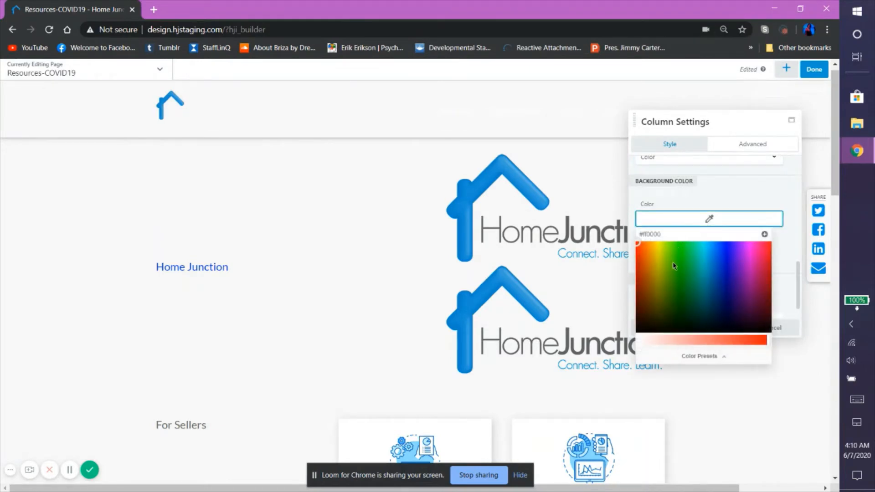
{"action": "left_click", "coordinate": [674, 264]}
{"action": "left_click", "coordinate": [733, 221]}
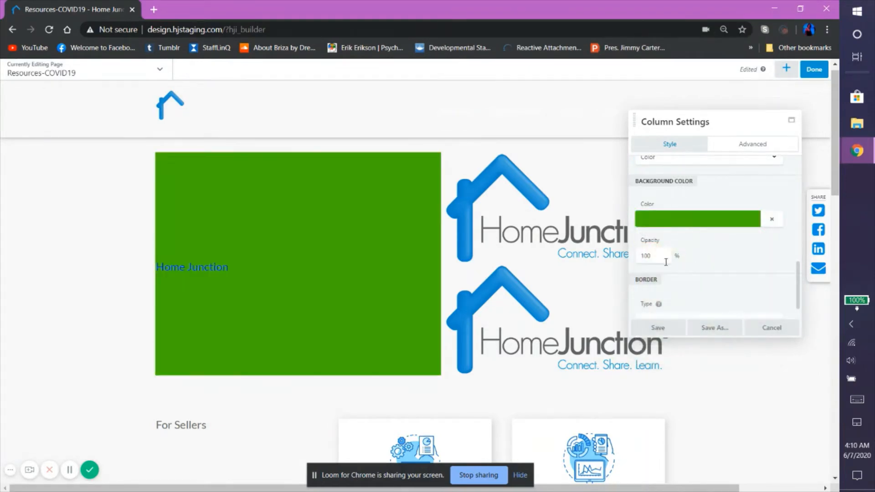
Try 10% opacity on the column's green background and clear the background color
{"action": "left_click", "coordinate": [662, 255]}
{"action": "key", "text": "BackSpace"}
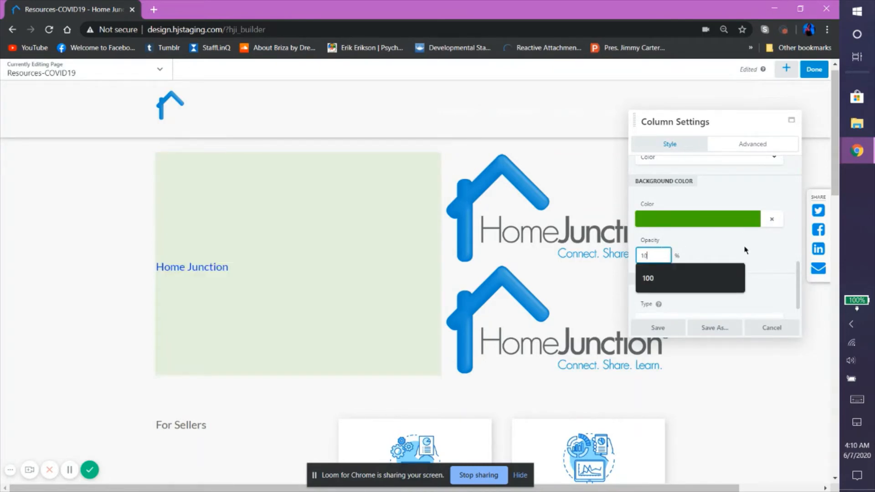
{"action": "left_click", "coordinate": [772, 219]}
Set the heading column's background type to Photo and choose the white brick wall and desk image from the media library
{"action": "left_click", "coordinate": [760, 162]}
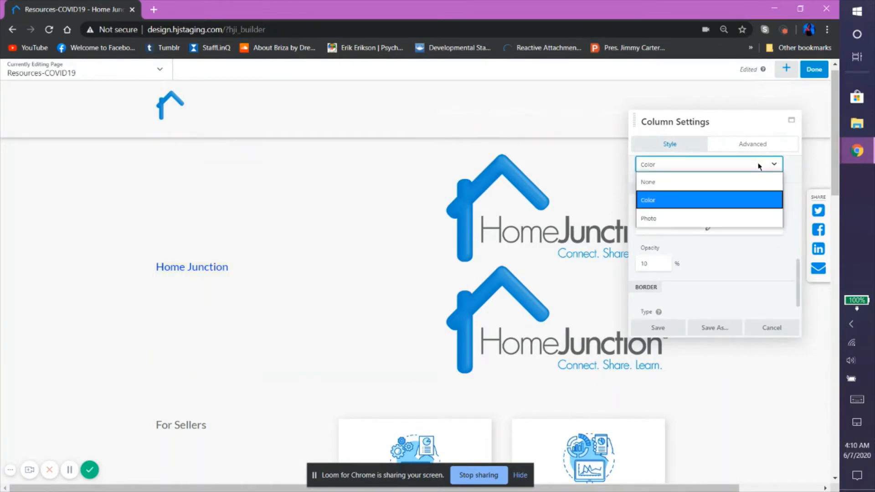
{"action": "left_click", "coordinate": [735, 223]}
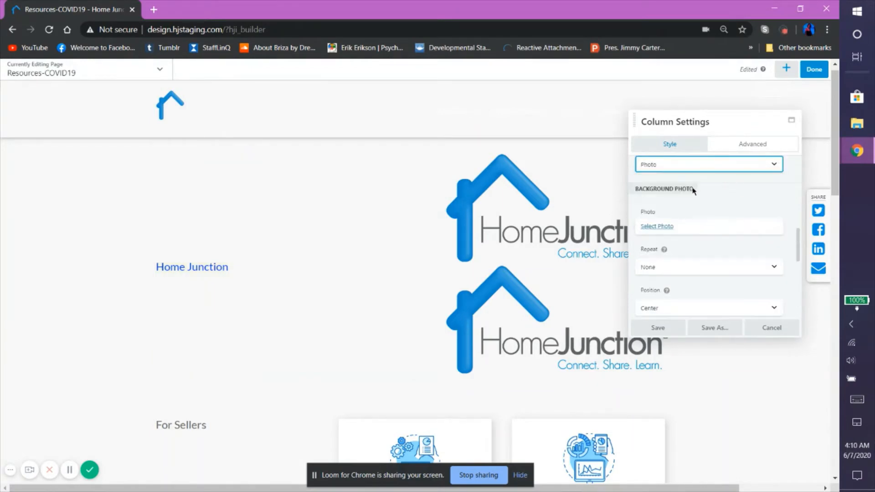
{"action": "left_click", "coordinate": [642, 230]}
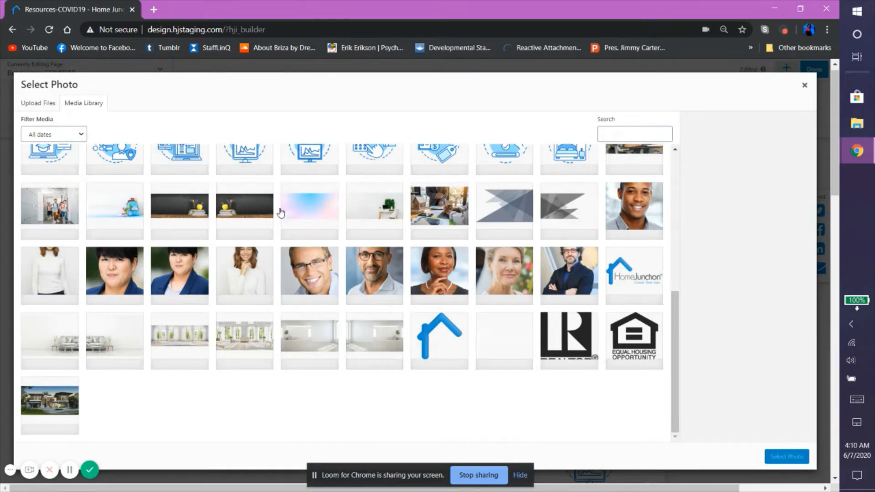
{"action": "left_click", "coordinate": [368, 211]}
{"action": "left_click", "coordinate": [787, 457]}
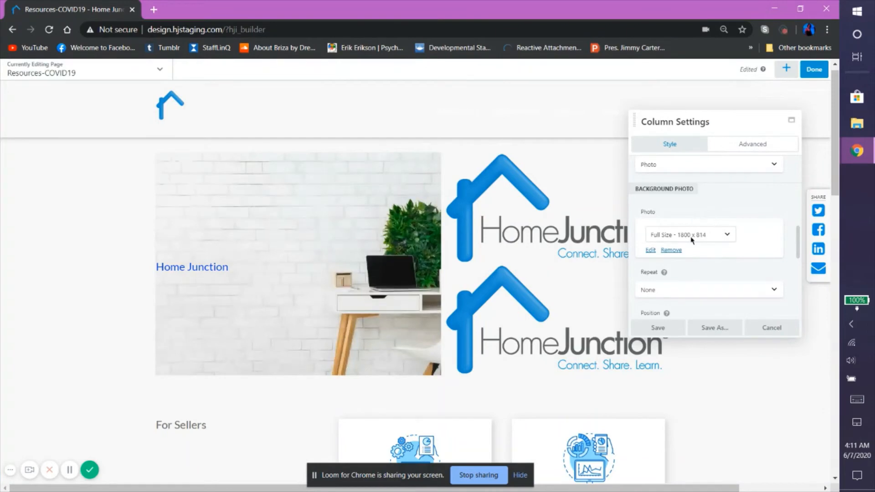
Try the Tile repeat option on the column's background photo and return it to None
{"action": "scroll", "coordinate": [712, 269], "scroll_direction": "down", "scroll_amount": 1}
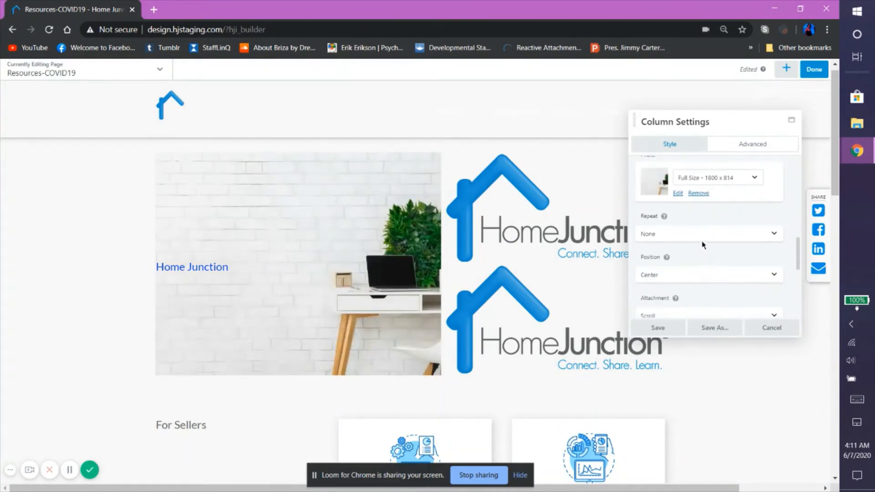
{"action": "left_click", "coordinate": [704, 236]}
{"action": "left_click", "coordinate": [701, 268]}
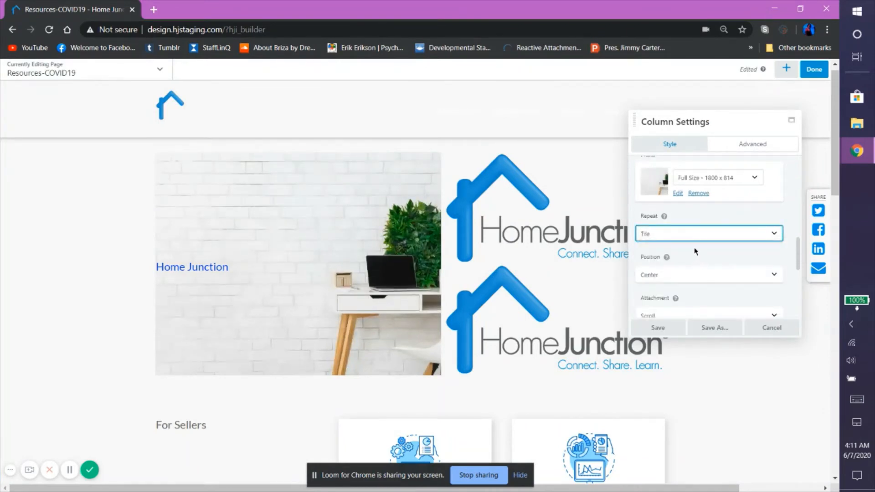
{"action": "scroll", "coordinate": [696, 252], "scroll_direction": "down", "scroll_amount": 1}
{"action": "left_click", "coordinate": [706, 179]}
{"action": "left_click", "coordinate": [699, 191]}
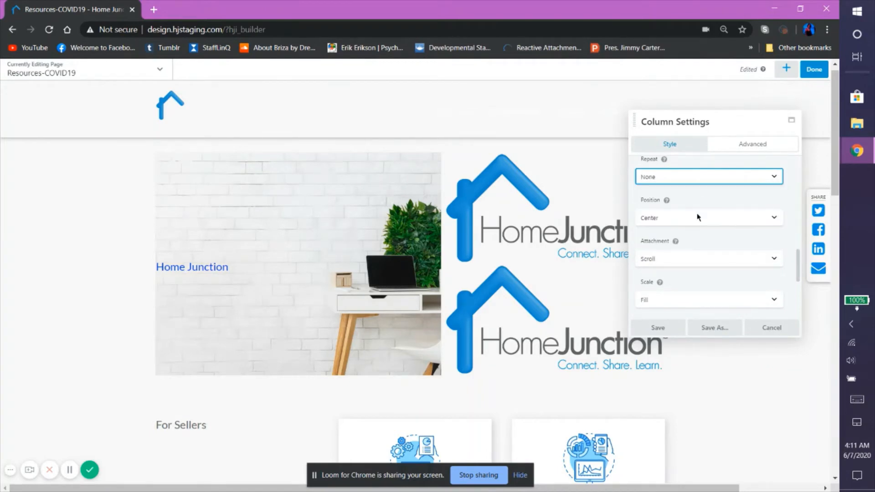
Try the Left Top and Left Center positions for the background photo and return it to Center
{"action": "left_click", "coordinate": [696, 220]}
{"action": "left_click", "coordinate": [696, 243]}
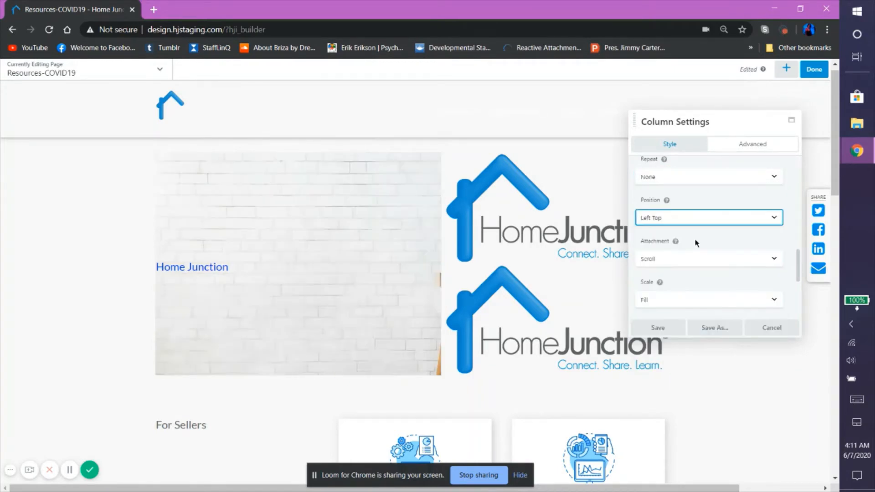
{"action": "left_click", "coordinate": [688, 218]}
{"action": "left_click", "coordinate": [689, 254]}
{"action": "left_click", "coordinate": [689, 220]}
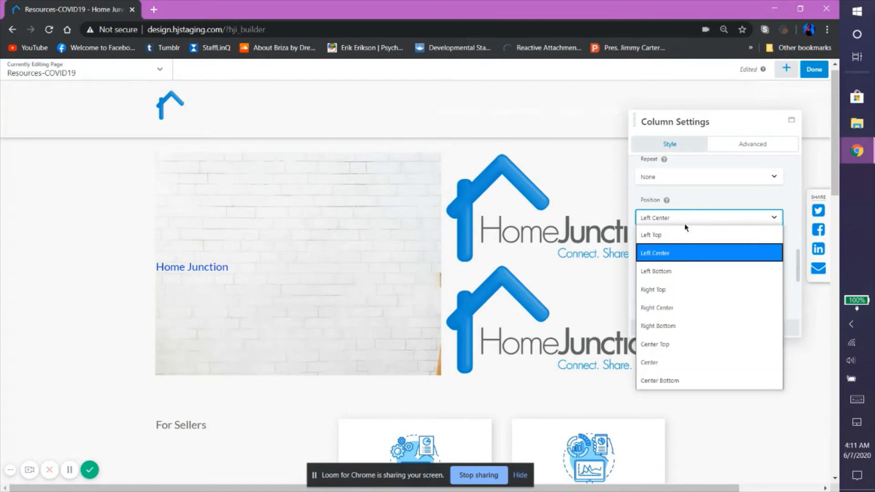
{"action": "left_click", "coordinate": [688, 362]}
Examine how the background photo moves with the page when its attachment is Scroll
{"action": "left_click", "coordinate": [683, 260]}
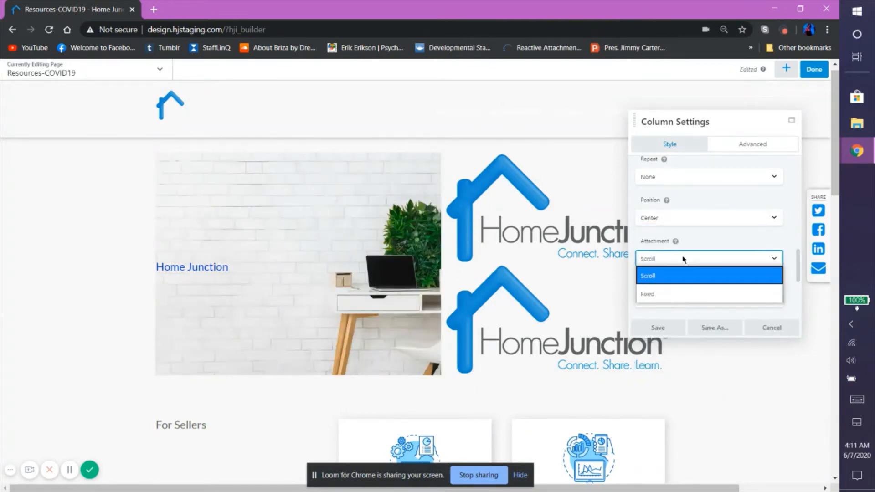
{"action": "left_click", "coordinate": [684, 273]}
{"action": "scroll", "coordinate": [269, 248], "scroll_direction": "down", "scroll_amount": 3}
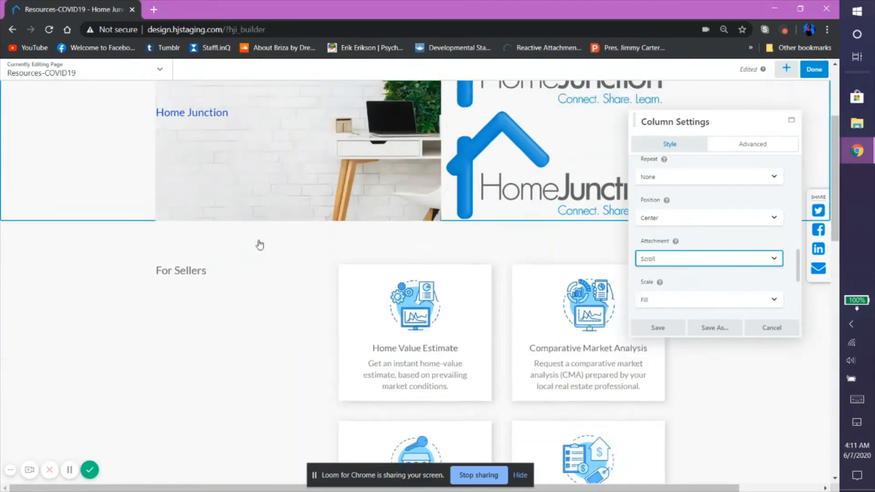
{"action": "scroll", "coordinate": [359, 263], "scroll_direction": "up", "scroll_amount": 3}
Set the background photo's attachment to Fixed and check how it behaves as the page moves
{"action": "left_click", "coordinate": [674, 259]}
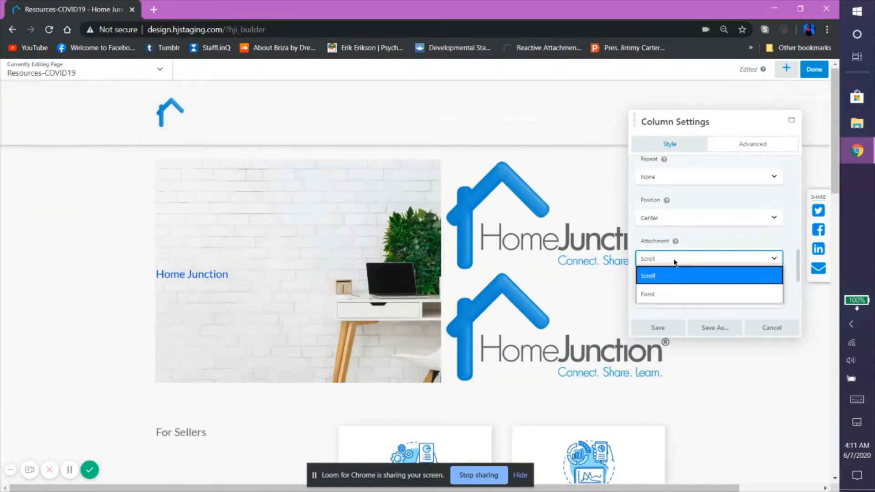
{"action": "left_click", "coordinate": [678, 294]}
{"action": "scroll", "coordinate": [251, 242], "scroll_direction": "down", "scroll_amount": 3}
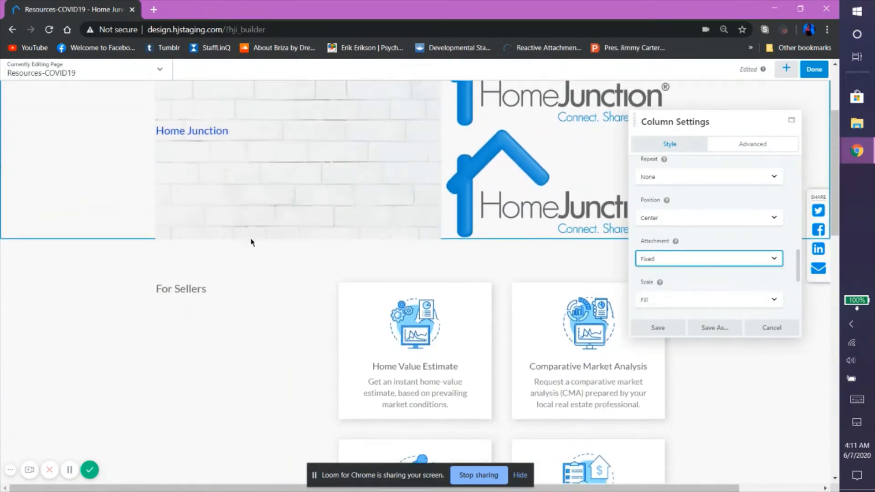
{"action": "scroll", "coordinate": [252, 242], "scroll_direction": "up", "scroll_amount": 3}
{"action": "scroll", "coordinate": [253, 242], "scroll_direction": "down", "scroll_amount": 5}
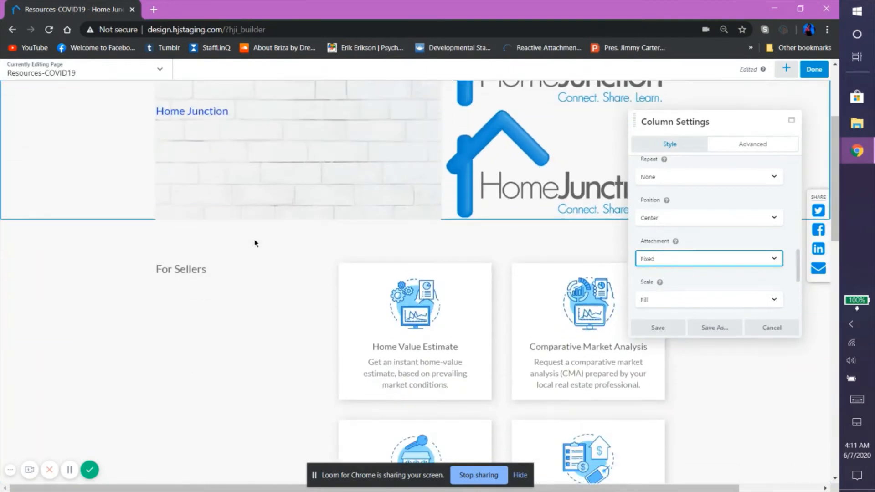
{"action": "scroll", "coordinate": [255, 243], "scroll_direction": "up", "scroll_amount": 3}
{"action": "scroll", "coordinate": [255, 244], "scroll_direction": "up", "scroll_amount": 1}
{"action": "scroll", "coordinate": [255, 244], "scroll_direction": "down", "scroll_amount": 3}
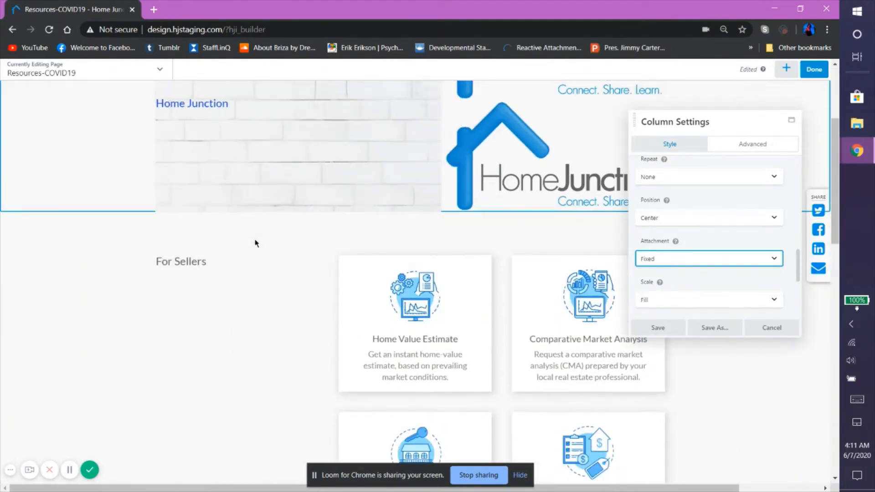
{"action": "scroll", "coordinate": [255, 244], "scroll_direction": "up", "scroll_amount": 4}
Compare the Fit and Fill scale options for the column's background photo and leave it on Fit
{"action": "scroll", "coordinate": [723, 254], "scroll_direction": "down", "scroll_amount": 1}
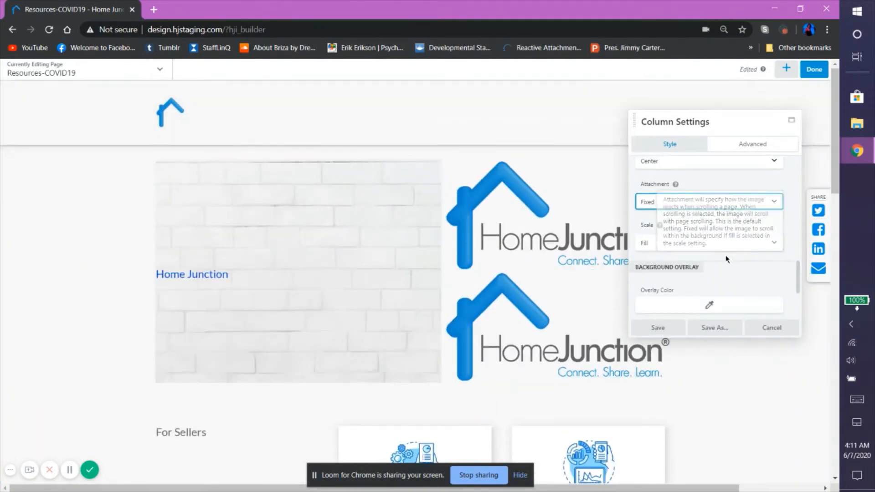
{"action": "left_click", "coordinate": [769, 244]}
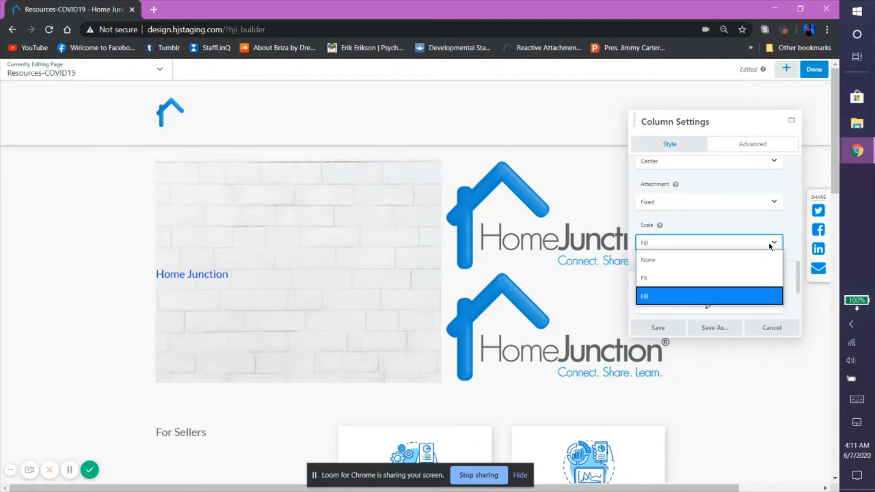
{"action": "left_click", "coordinate": [729, 276]}
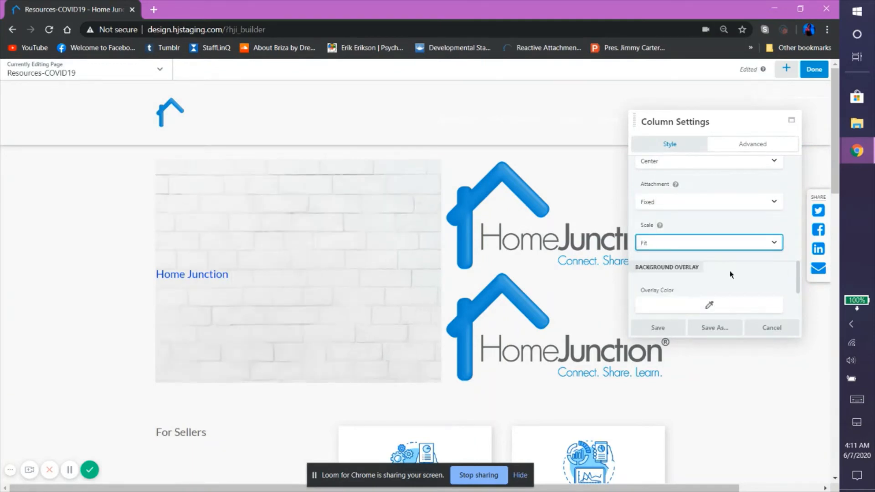
{"action": "left_click", "coordinate": [715, 245]}
{"action": "left_click", "coordinate": [708, 294]}
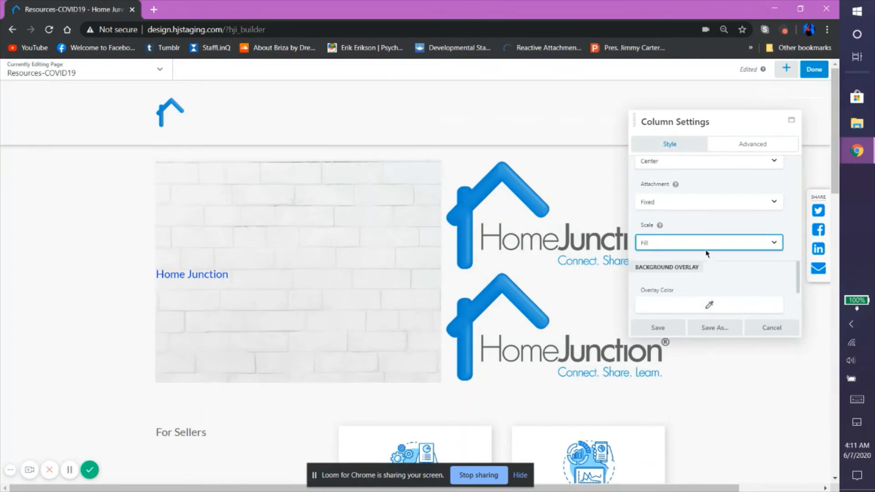
{"action": "left_click", "coordinate": [704, 244]}
{"action": "left_click", "coordinate": [701, 275]}
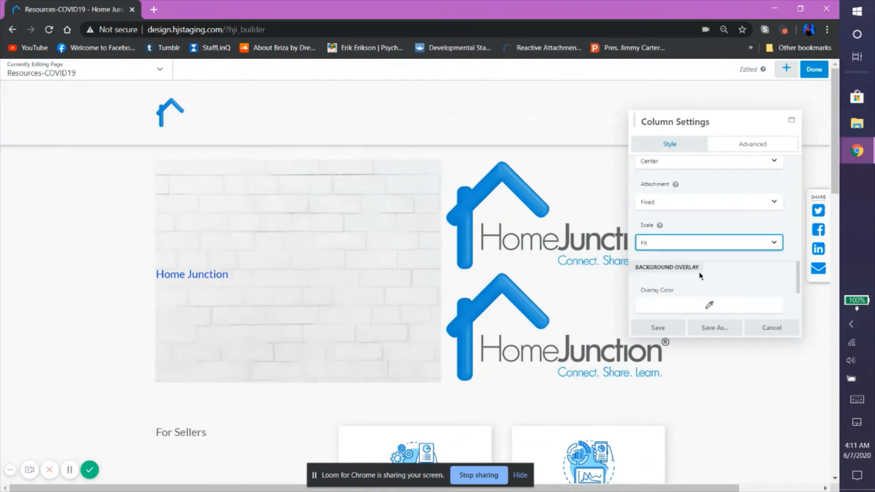
Add a dark yellow overlay to the column's background photo with an overlay opacity of 5%
{"action": "scroll", "coordinate": [695, 262], "scroll_direction": "down", "scroll_amount": 1}
{"action": "scroll", "coordinate": [695, 262], "scroll_direction": "down", "scroll_amount": 2}
{"action": "left_click", "coordinate": [701, 197]}
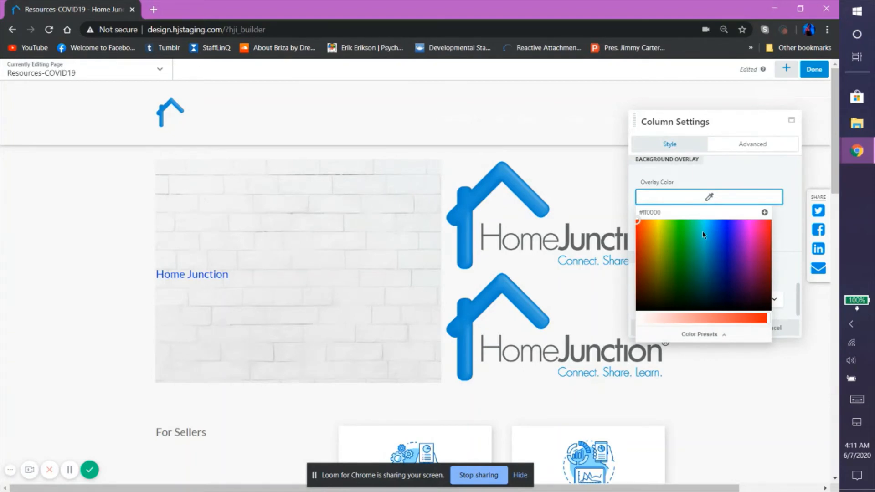
{"action": "left_click", "coordinate": [659, 255]}
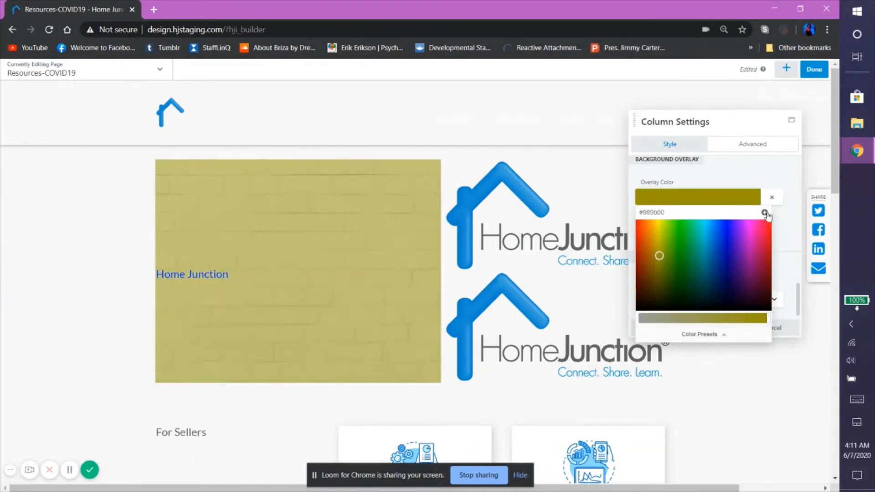
{"action": "left_click", "coordinate": [790, 225]}
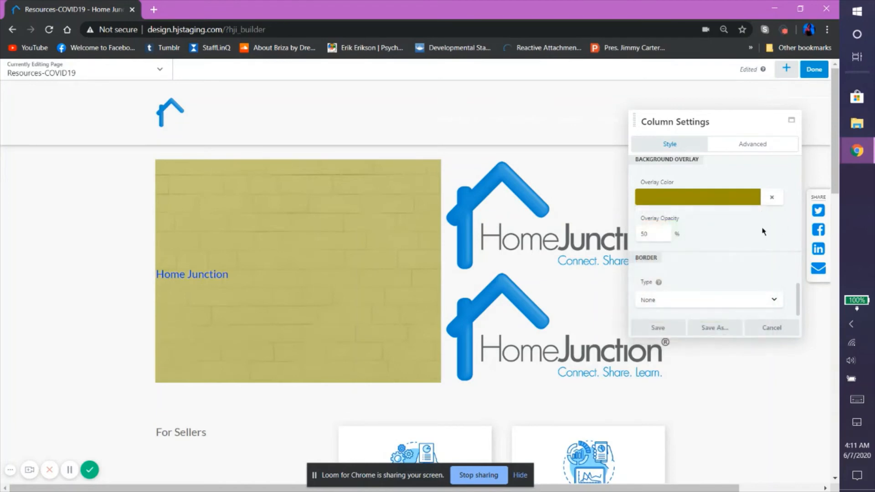
{"action": "left_click", "coordinate": [665, 236]}
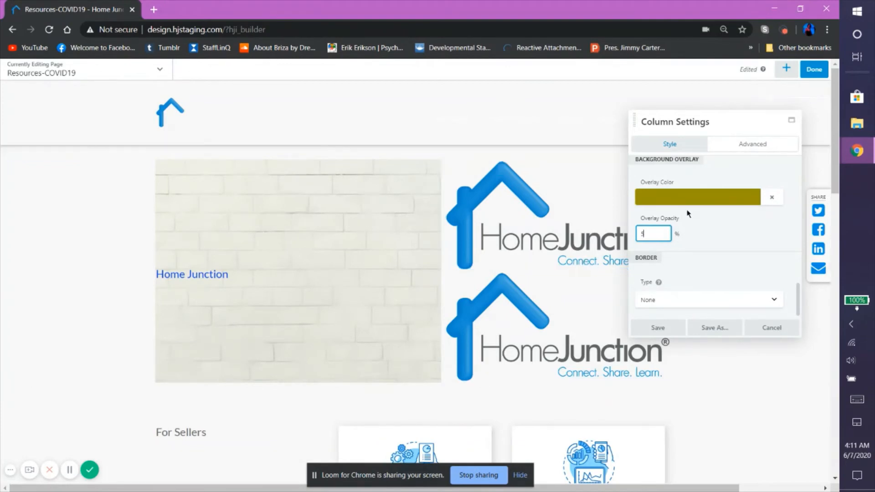
{"action": "left_click", "coordinate": [716, 248]}
Give the brick-background column a double border in blue, setting a 2 px top width and adding a bottom width
{"action": "left_click", "coordinate": [709, 299]}
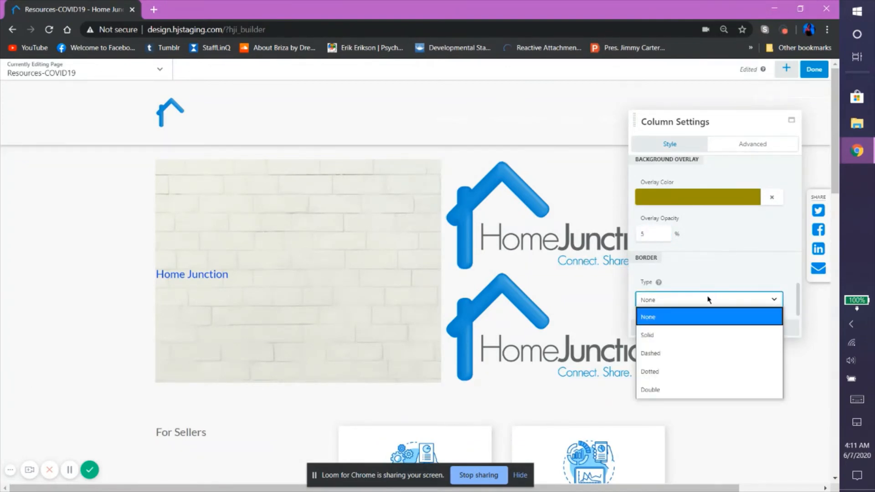
{"action": "left_click", "coordinate": [701, 390]}
{"action": "scroll", "coordinate": [703, 230], "scroll_direction": "down", "scroll_amount": 3}
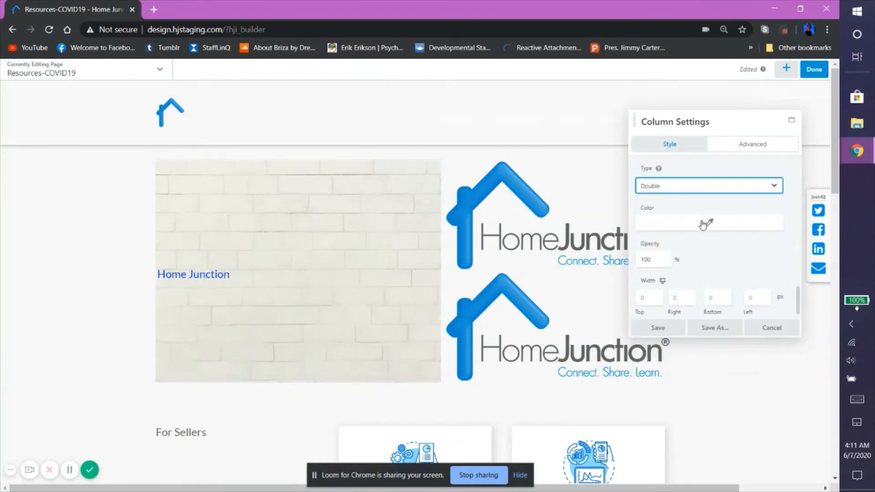
{"action": "left_click", "coordinate": [702, 232]}
{"action": "left_click", "coordinate": [712, 360]}
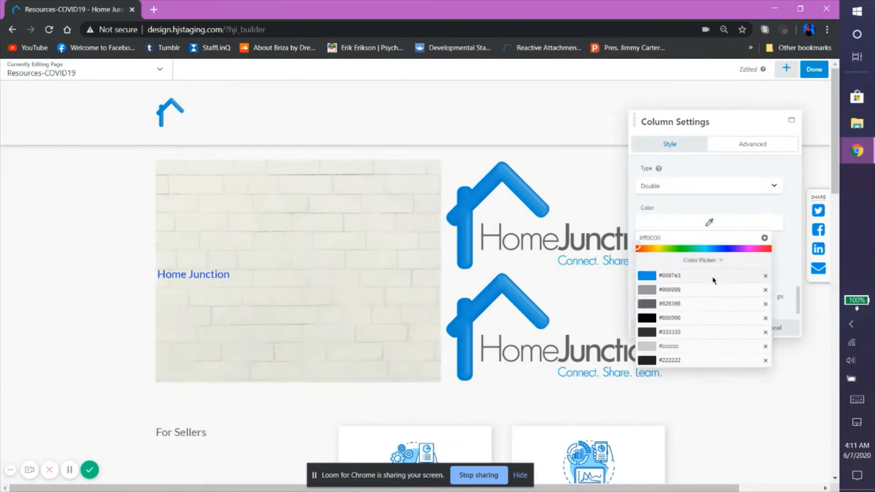
{"action": "left_click", "coordinate": [693, 253]}
{"action": "left_click", "coordinate": [789, 264]}
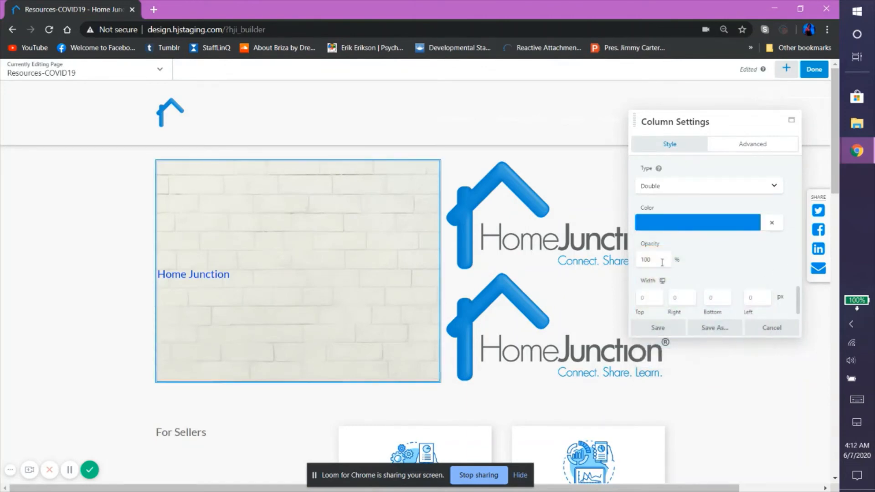
{"action": "left_click", "coordinate": [656, 297]}
{"action": "left_click", "coordinate": [714, 294]}
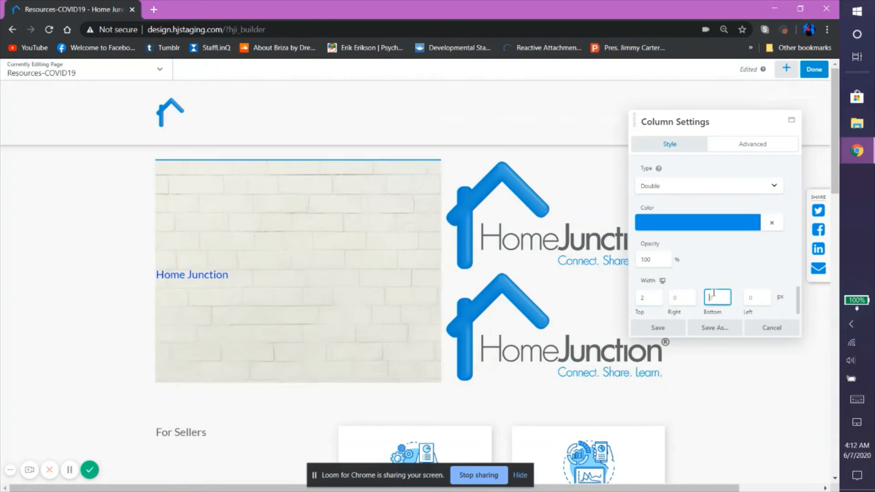
Set the brick-background column's top and bottom margins to 4 em
{"action": "left_click", "coordinate": [744, 143]}
{"action": "scroll", "coordinate": [689, 236], "scroll_direction": "up", "scroll_amount": 6}
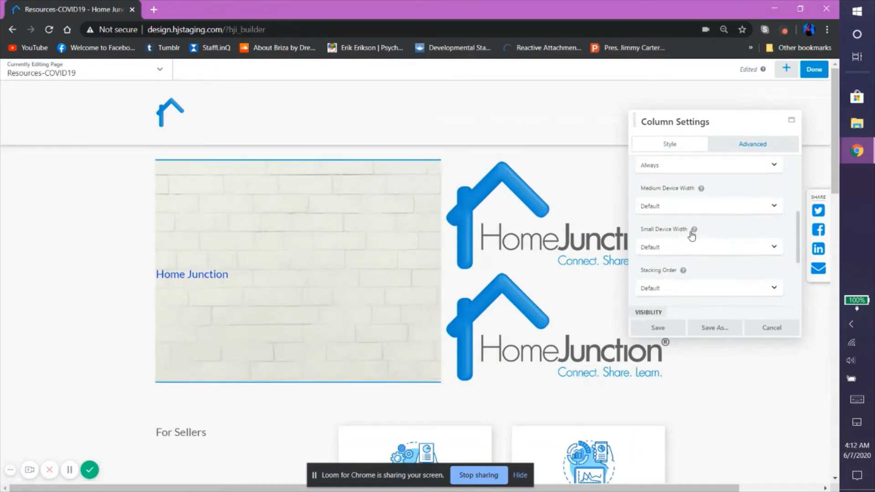
{"action": "left_click", "coordinate": [649, 201]}
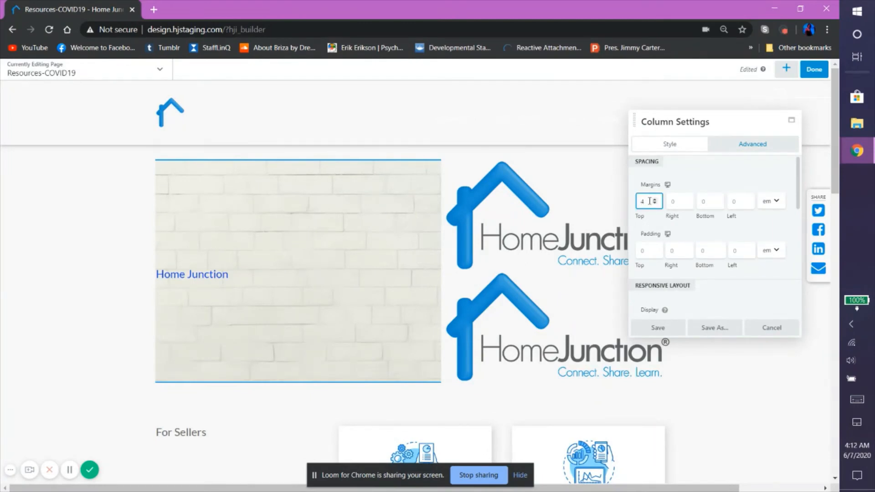
{"action": "left_click", "coordinate": [713, 203]}
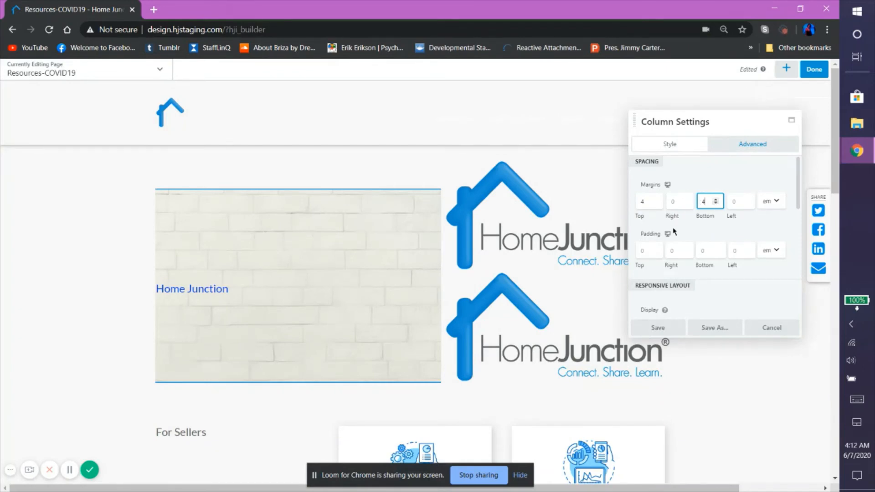
Set the brick-background column's top and bottom padding to 5 em
{"action": "left_click", "coordinate": [648, 250]}
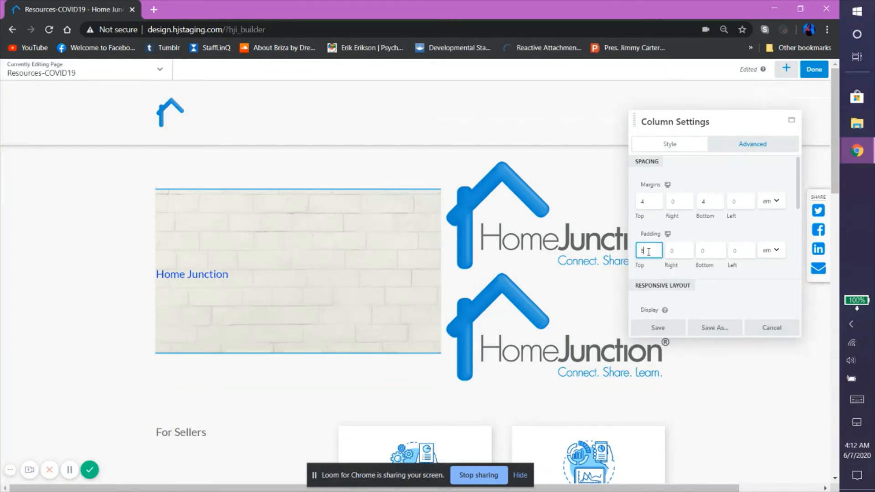
{"action": "type", "text": "5"}
{"action": "left_click", "coordinate": [704, 249]}
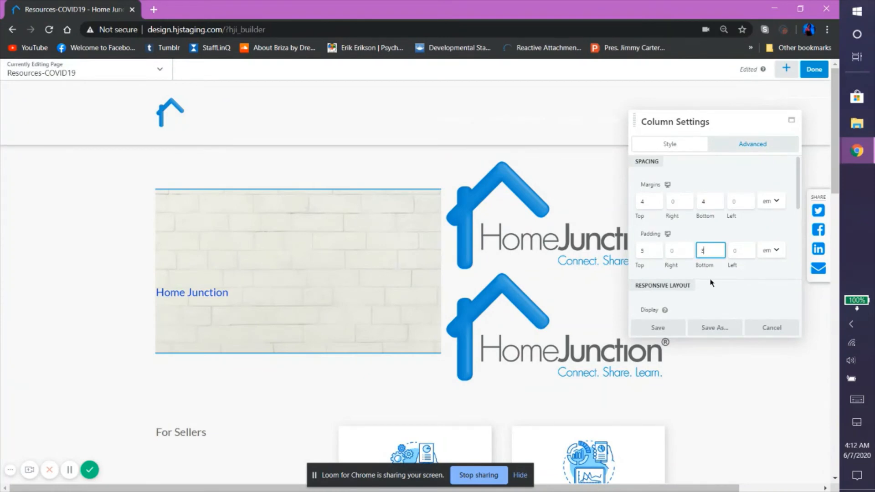
{"action": "type", "text": "5"}
Review the column's responsive display options and set its medium and small device widths to Custom
{"action": "scroll", "coordinate": [713, 285], "scroll_direction": "down", "scroll_amount": 3}
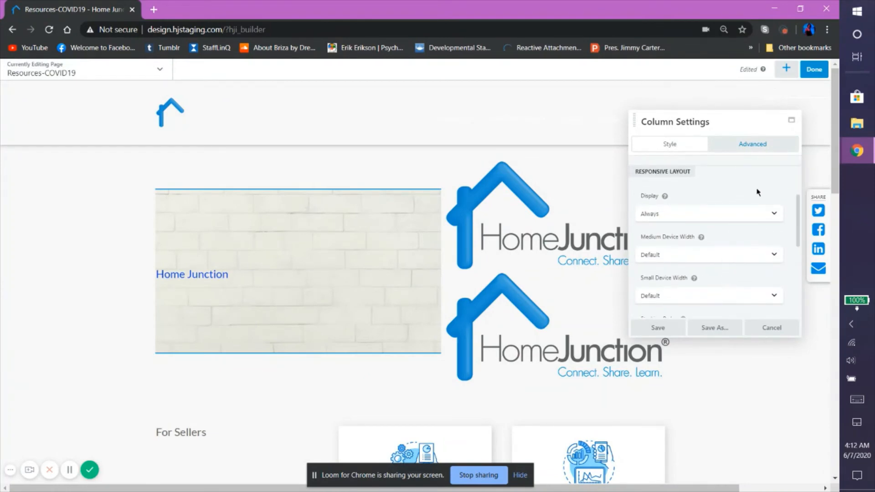
{"action": "left_click", "coordinate": [738, 214]}
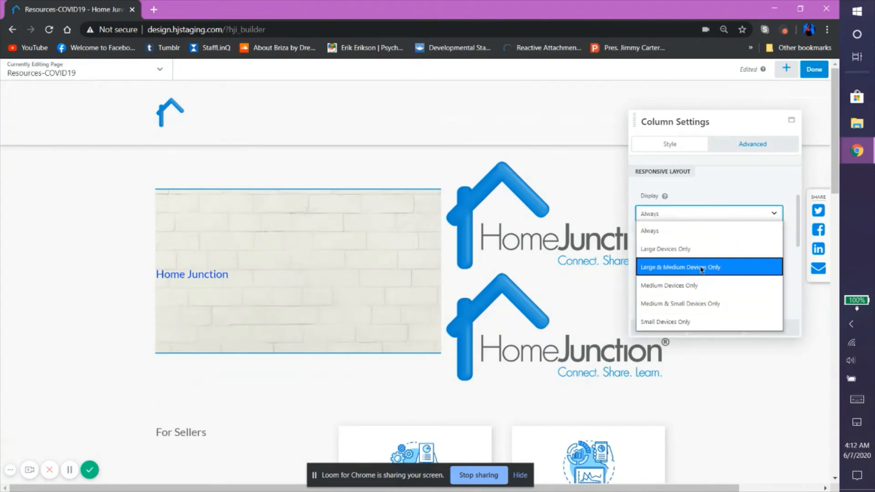
{"action": "scroll", "coordinate": [741, 197], "scroll_direction": "down", "scroll_amount": 2}
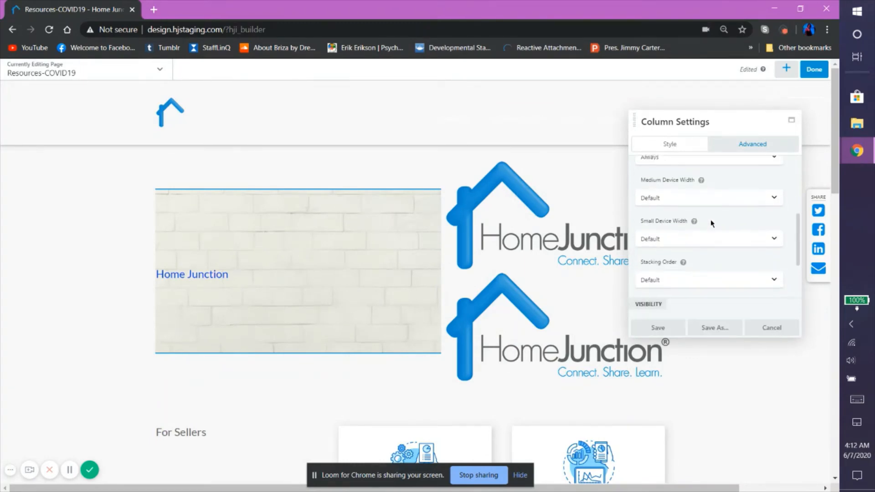
{"action": "left_click", "coordinate": [712, 197]}
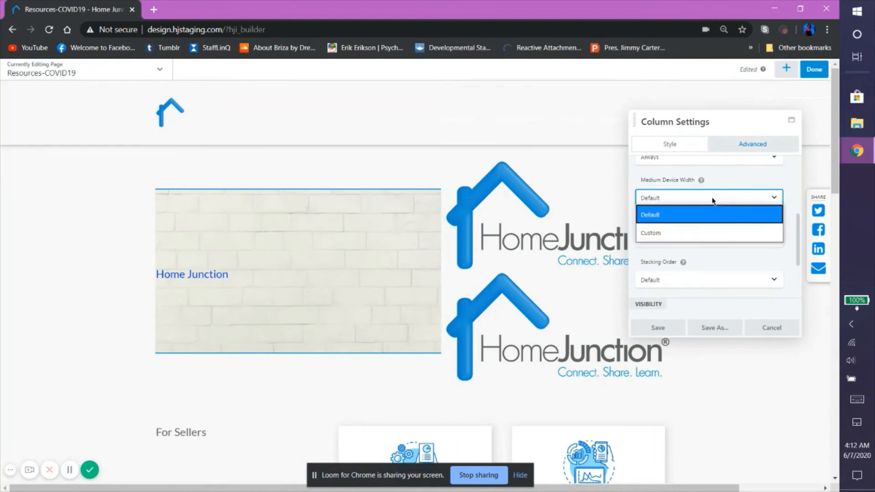
{"action": "left_click", "coordinate": [701, 231]}
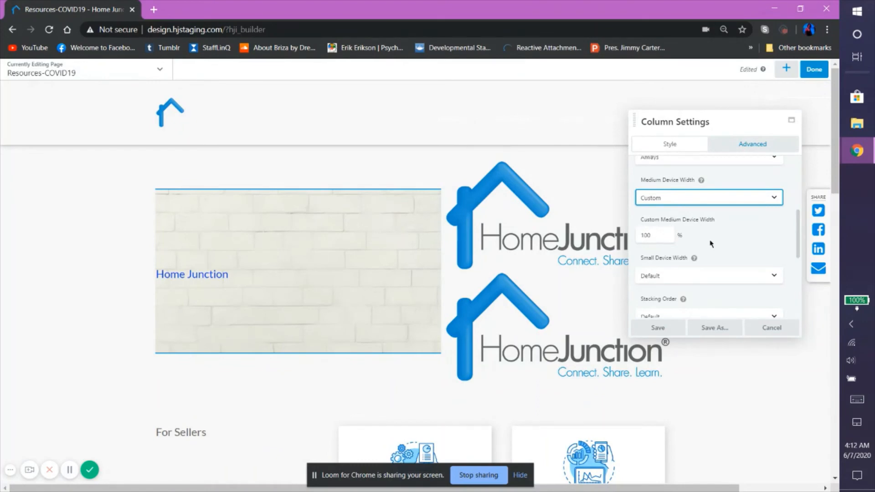
{"action": "scroll", "coordinate": [711, 244], "scroll_direction": "down", "scroll_amount": 1}
{"action": "left_click", "coordinate": [718, 221]}
{"action": "left_click", "coordinate": [703, 253]}
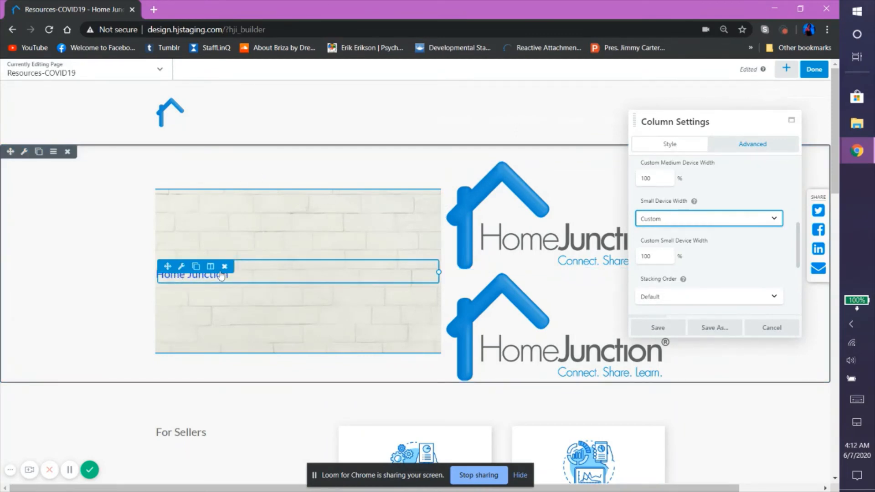
Move the Home Junction heading above the logos in the other column and delete the emptied brick-background column
{"action": "left_click_drag", "start_coordinate": [168, 266], "coordinate": [537, 163]}
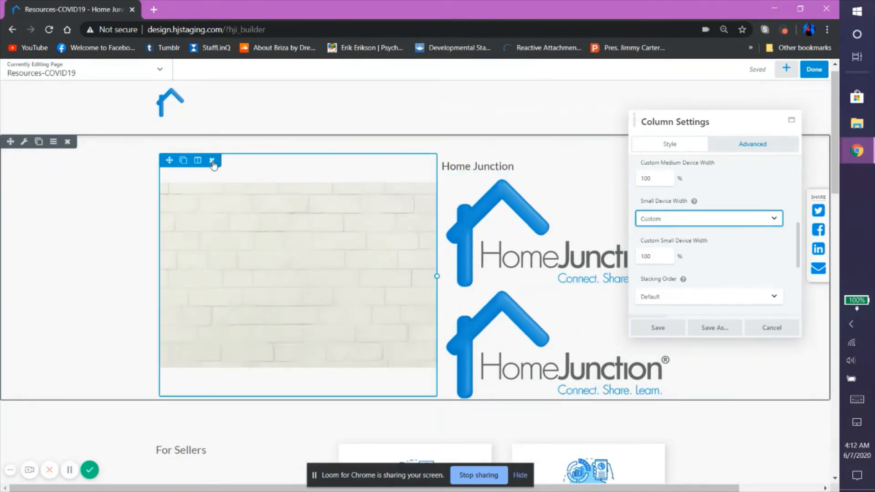
{"action": "left_click", "coordinate": [212, 162]}
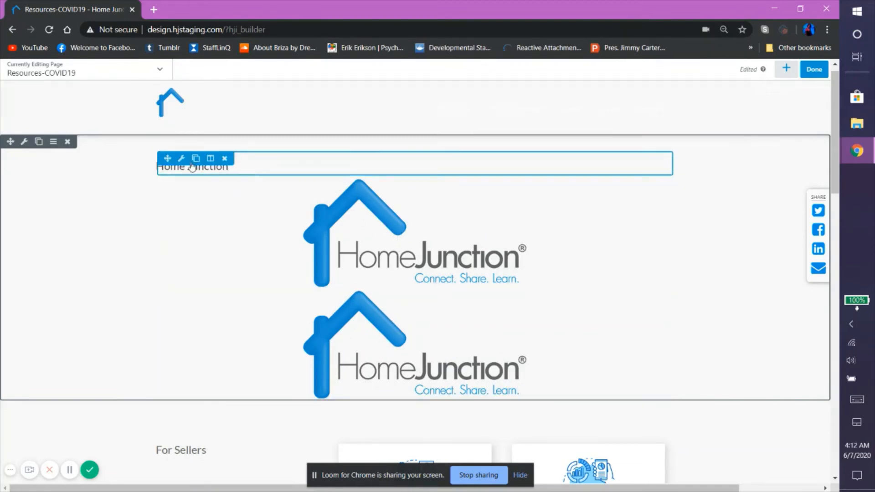
Set the stacking order of the column holding the heading and logos to Reversed
{"action": "mouse_move", "coordinate": [210, 160]}
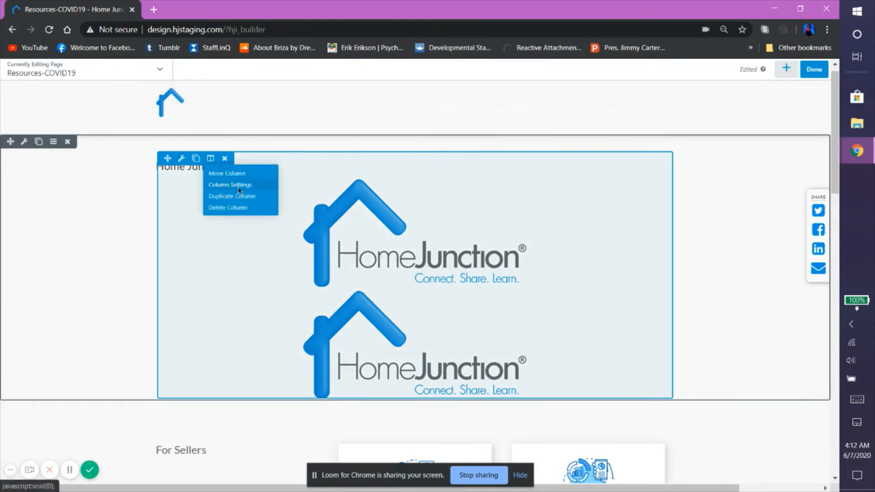
{"action": "left_click", "coordinate": [239, 190]}
{"action": "left_click", "coordinate": [752, 144]}
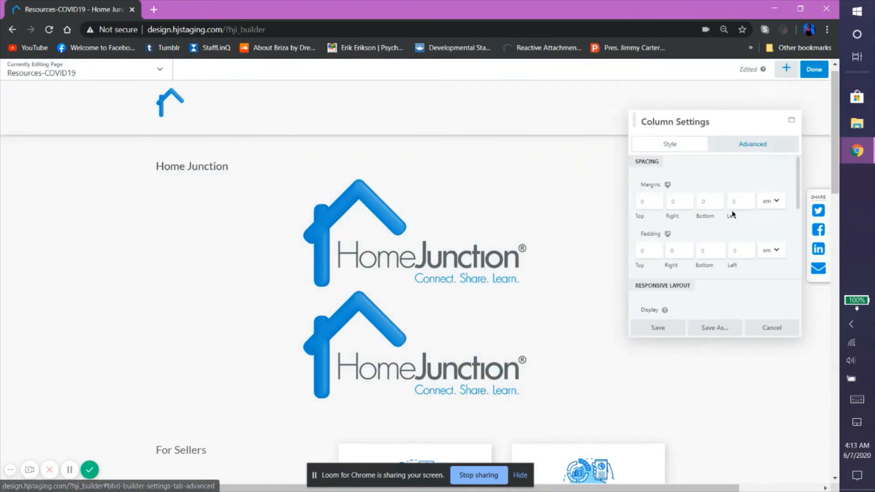
{"action": "scroll", "coordinate": [731, 215], "scroll_direction": "down", "scroll_amount": 6}
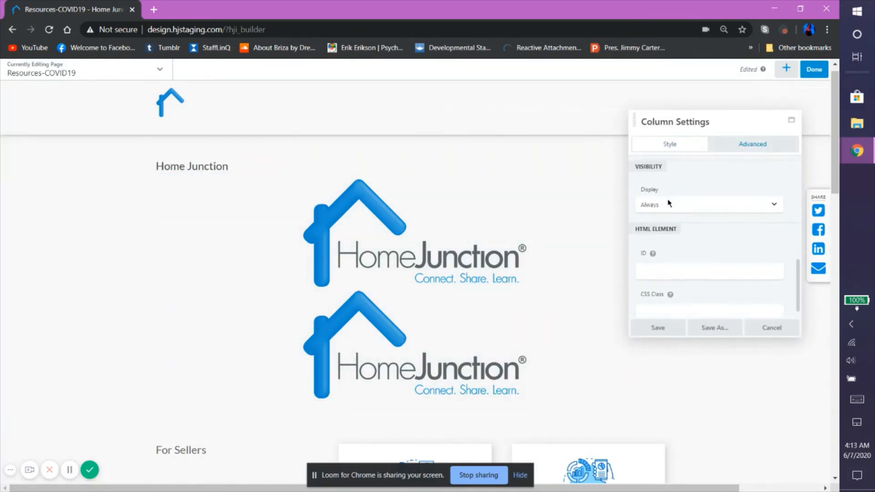
{"action": "scroll", "coordinate": [669, 203], "scroll_direction": "up", "scroll_amount": 3}
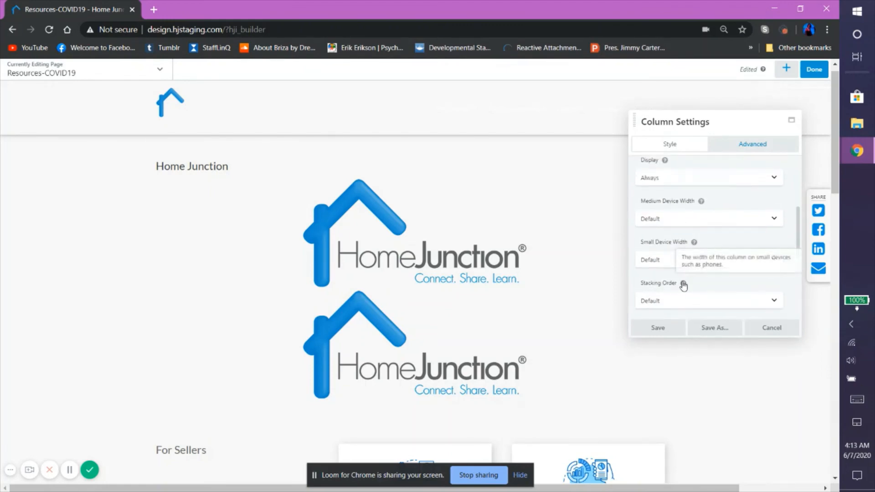
{"action": "mouse_move", "coordinate": [683, 285]}
{"action": "scroll", "coordinate": [701, 274], "scroll_direction": "down", "scroll_amount": 1}
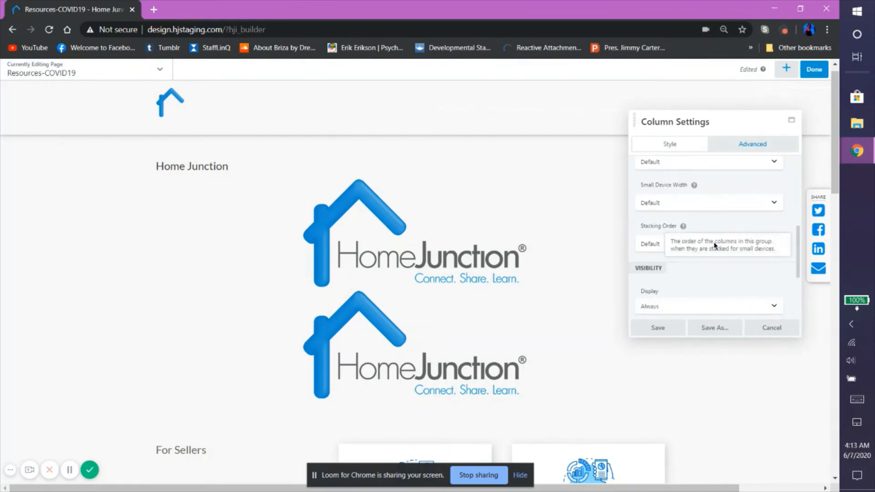
{"action": "left_click", "coordinate": [675, 245]}
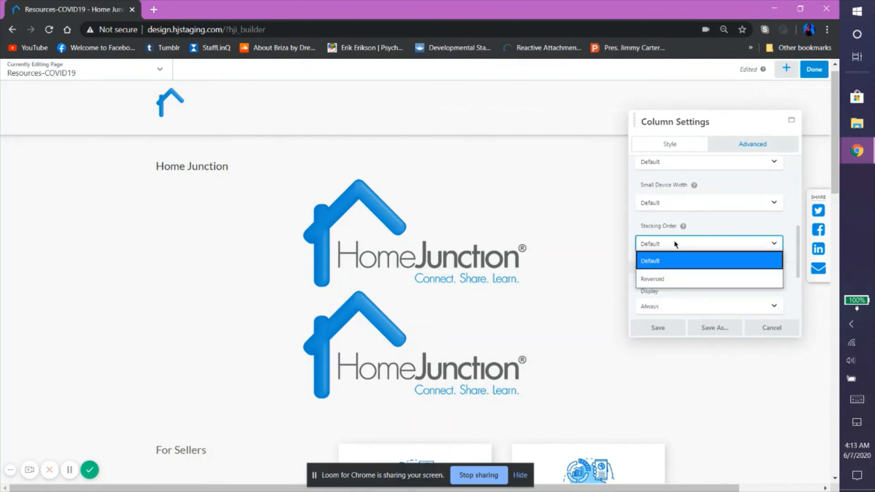
{"action": "left_click", "coordinate": [683, 280]}
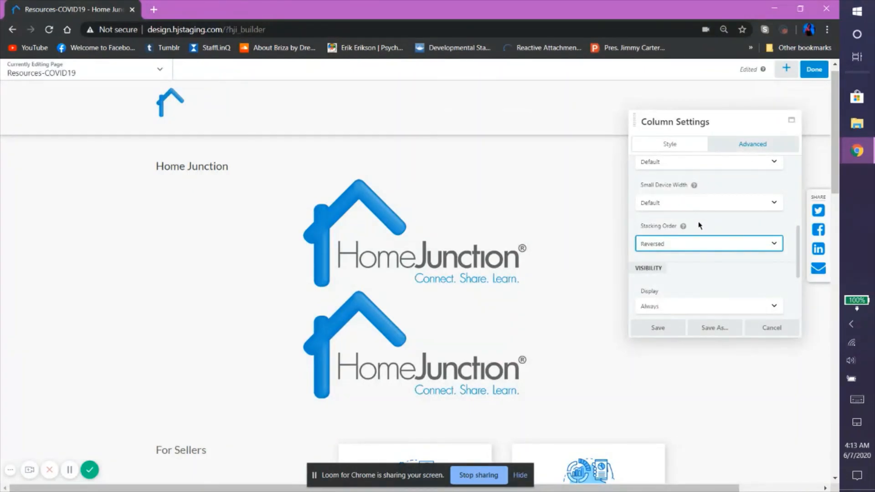
Review the column's small device width choices and leave it on Default
{"action": "scroll", "coordinate": [703, 224], "scroll_direction": "down", "scroll_amount": 1}
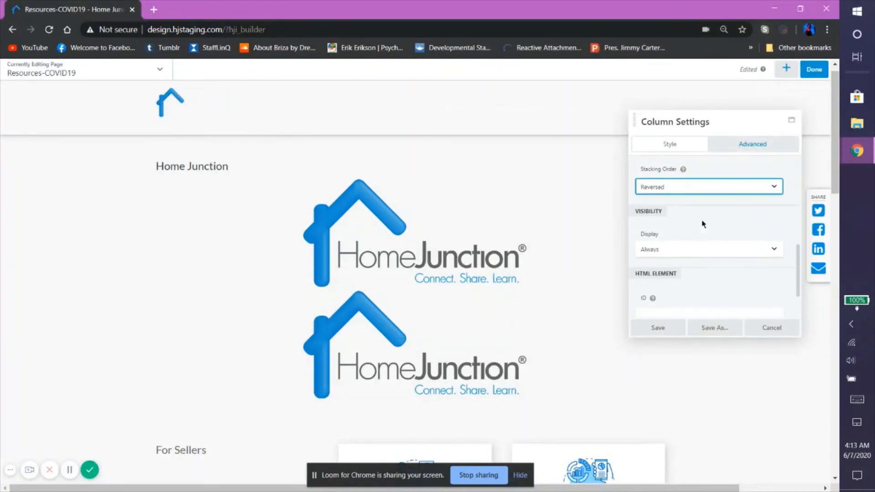
{"action": "scroll", "coordinate": [703, 224], "scroll_direction": "up", "scroll_amount": 1}
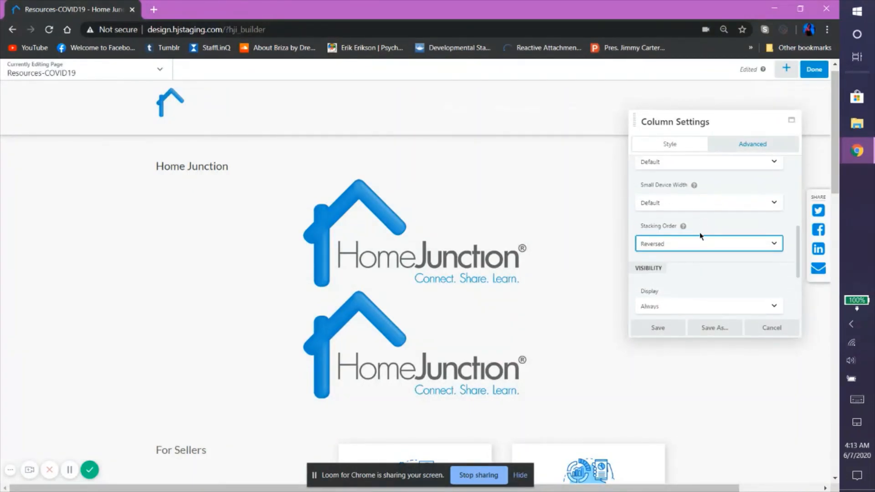
{"action": "left_click", "coordinate": [709, 208]}
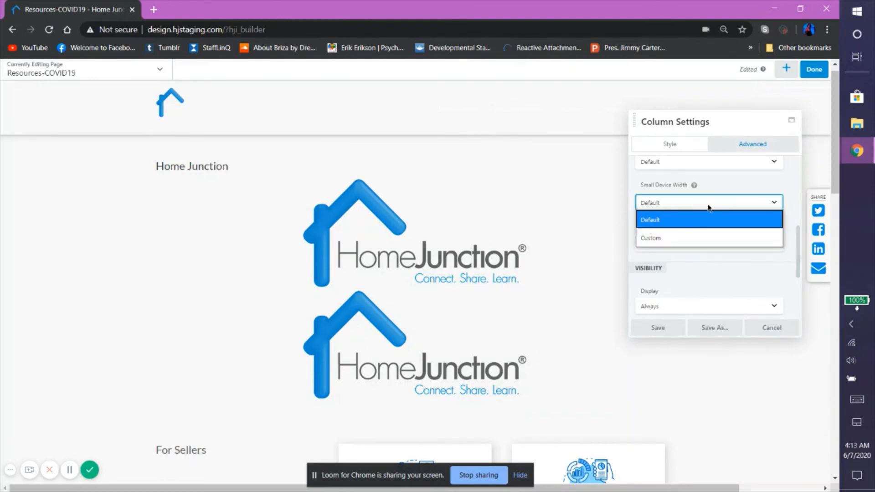
{"action": "left_click", "coordinate": [709, 208]}
{"action": "scroll", "coordinate": [700, 229], "scroll_direction": "up", "scroll_amount": 1}
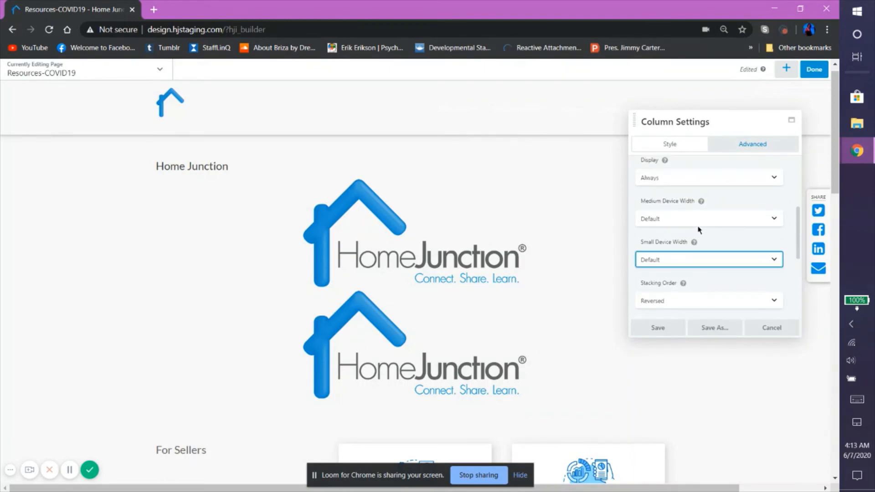
{"action": "scroll", "coordinate": [700, 229], "scroll_direction": "down", "scroll_amount": 1}
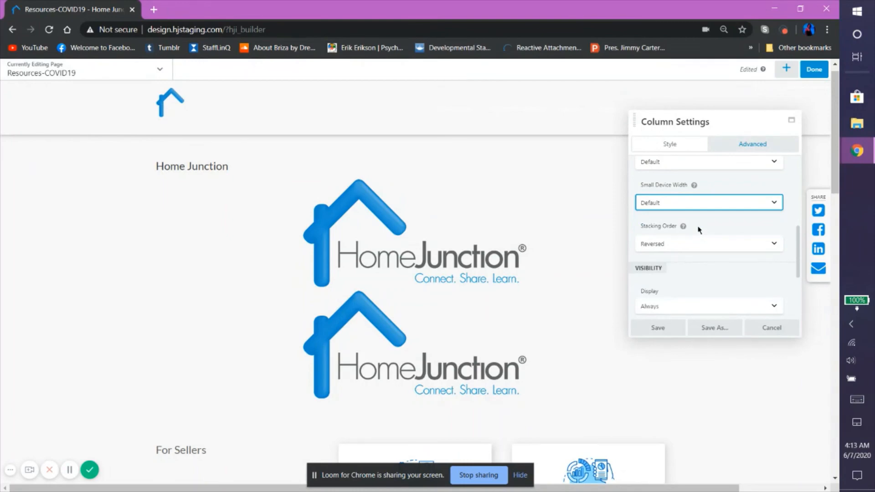
Set the column's visibility display to Logged Out User and save the column settings
{"action": "scroll", "coordinate": [699, 230], "scroll_direction": "down", "scroll_amount": 2}
{"action": "scroll", "coordinate": [699, 230], "scroll_direction": "up", "scroll_amount": 1}
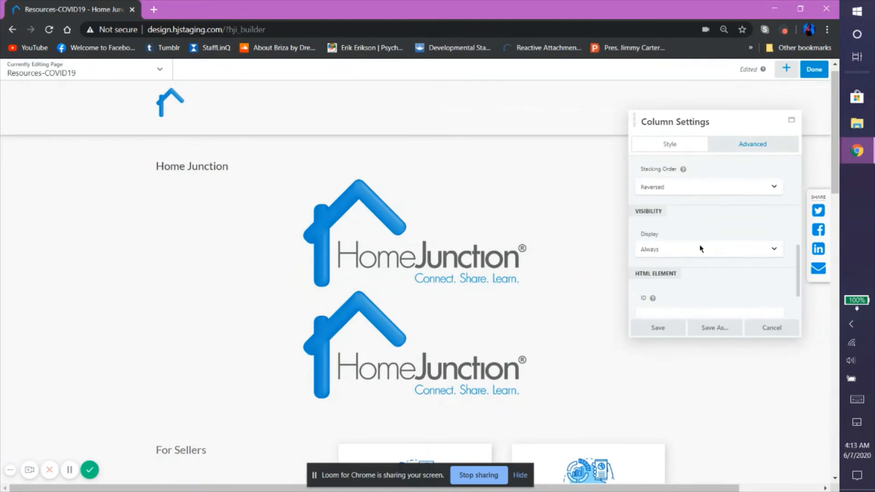
{"action": "left_click", "coordinate": [701, 248]}
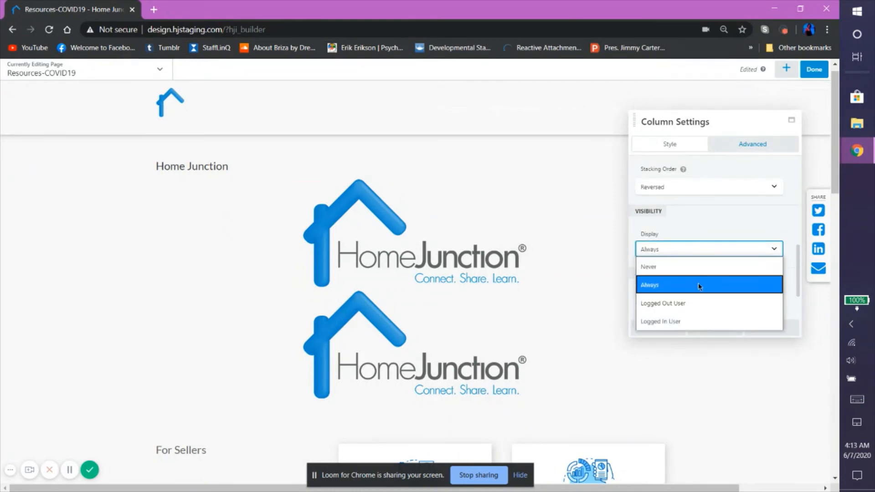
{"action": "left_click", "coordinate": [681, 305]}
{"action": "scroll", "coordinate": [679, 251], "scroll_direction": "down", "scroll_amount": 2}
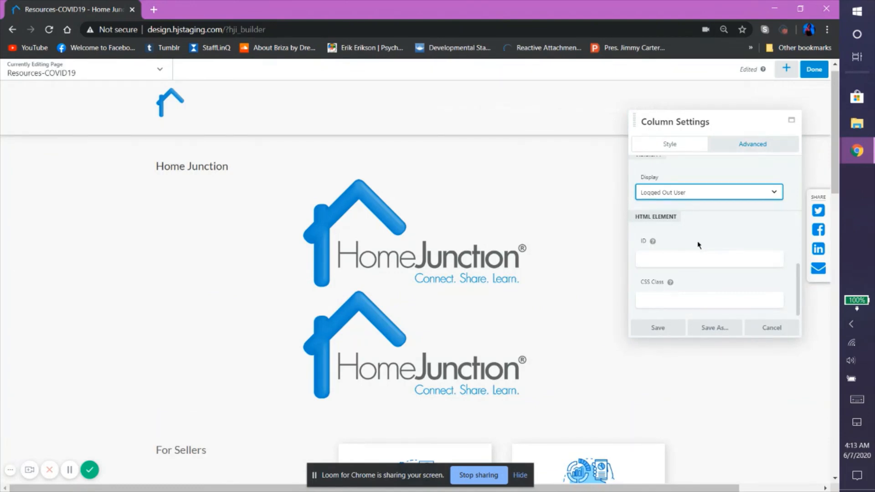
{"action": "left_click", "coordinate": [673, 331]}
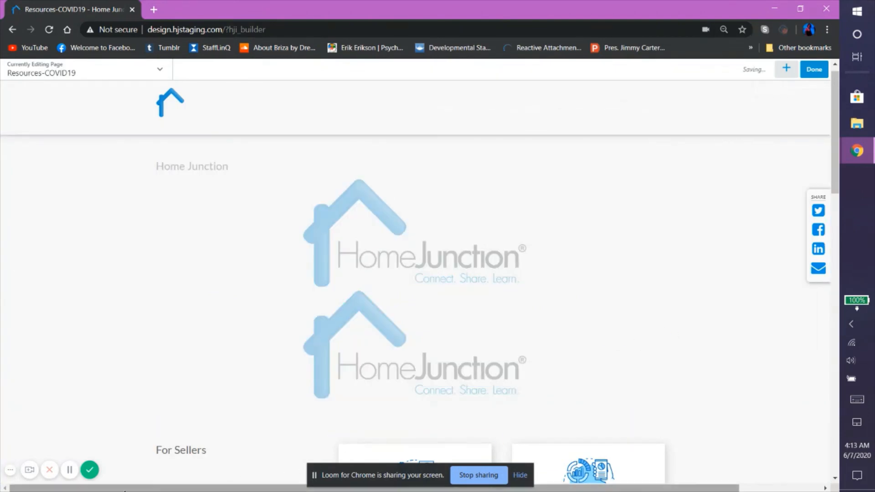